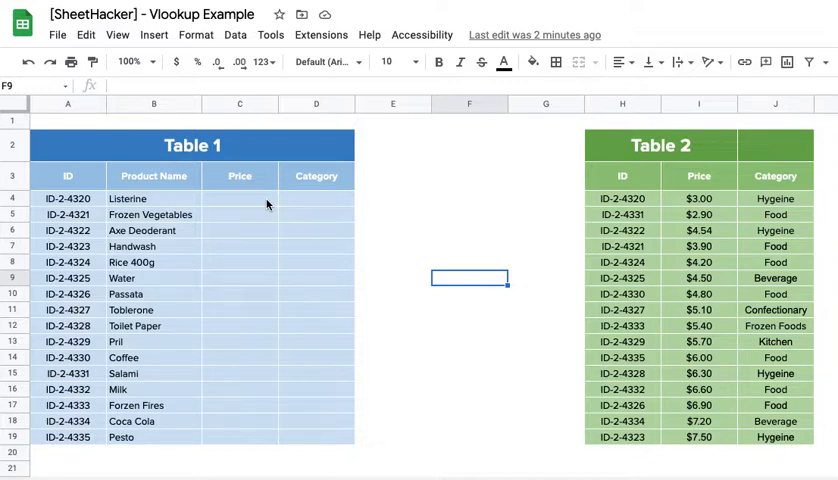
Start a formula with = in Listerine's Price cell C4 of Table 1
{"action": "left_click", "coordinate": [266, 202]}
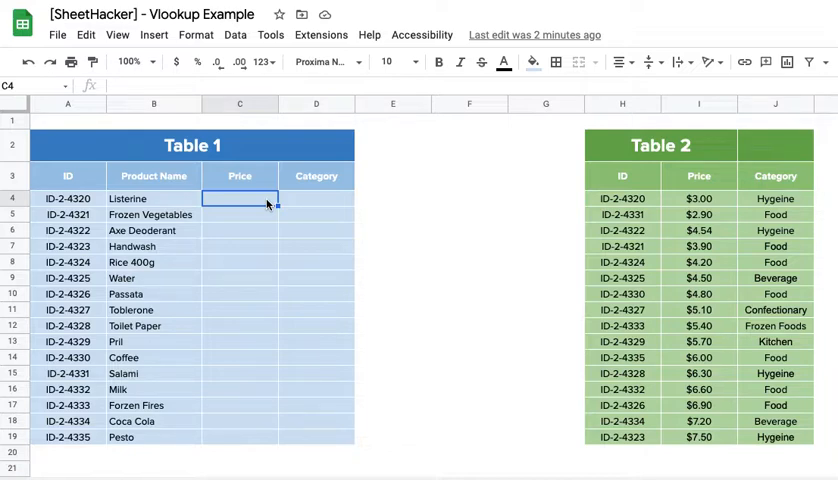
{"action": "type", "text": "="}
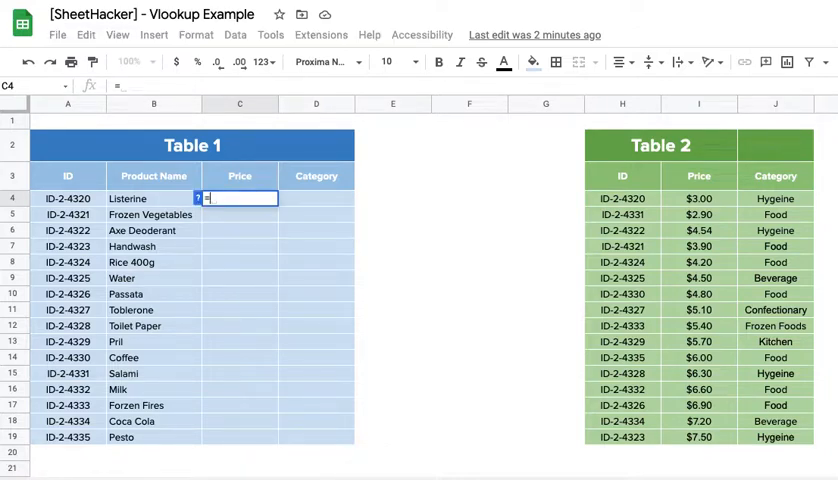
{"action": "type", "text": "v"}
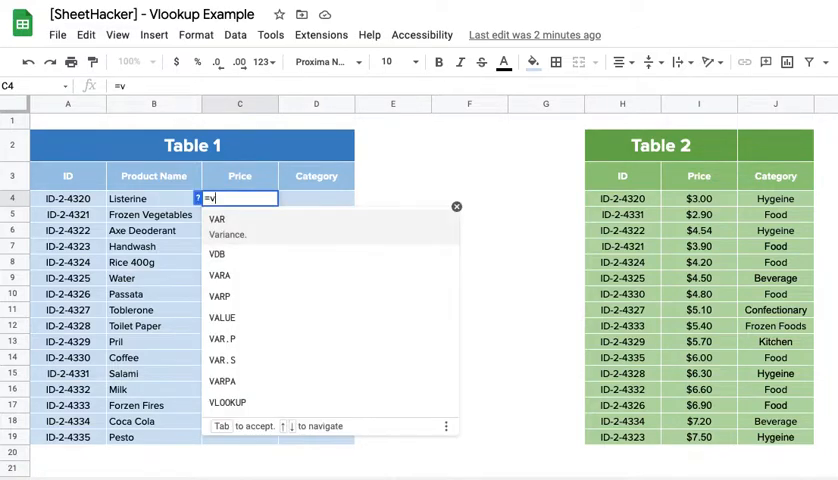
{"action": "type", "text": "lookup("}
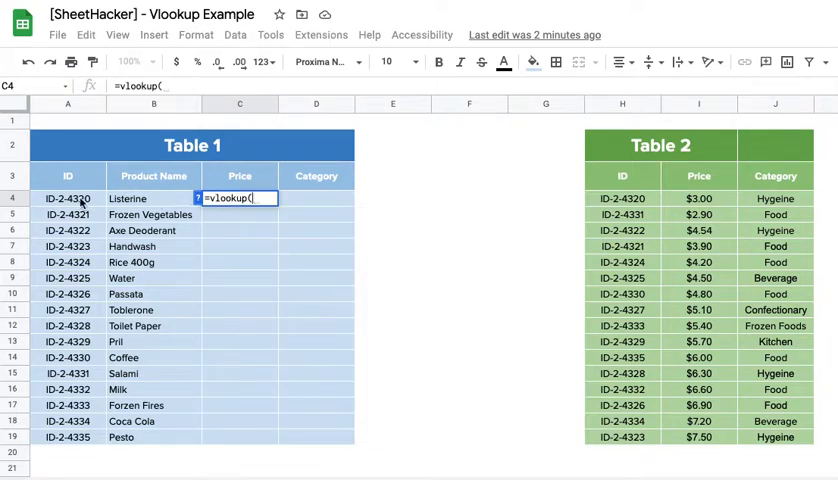
Enter a VLOOKUP of A4 in Table 2 (H3:J19) returning column 2, giving Listerine $3.00
{"action": "left_click", "coordinate": [82, 200]}
{"action": "type", "text": ","}
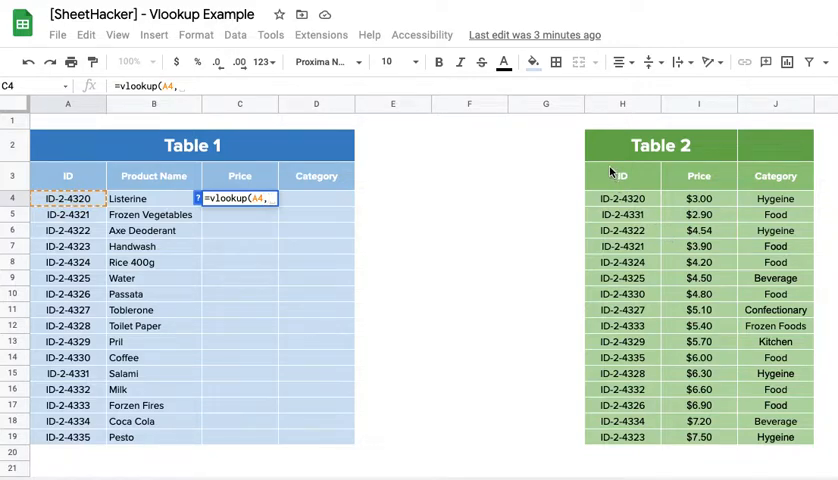
{"action": "mouse_move", "coordinate": [621, 177]}
{"action": "left_mouse_down"}
{"action": "mouse_move", "coordinate": [789, 407]}
{"action": "mouse_move", "coordinate": [791, 437]}
{"action": "left_mouse_up"}
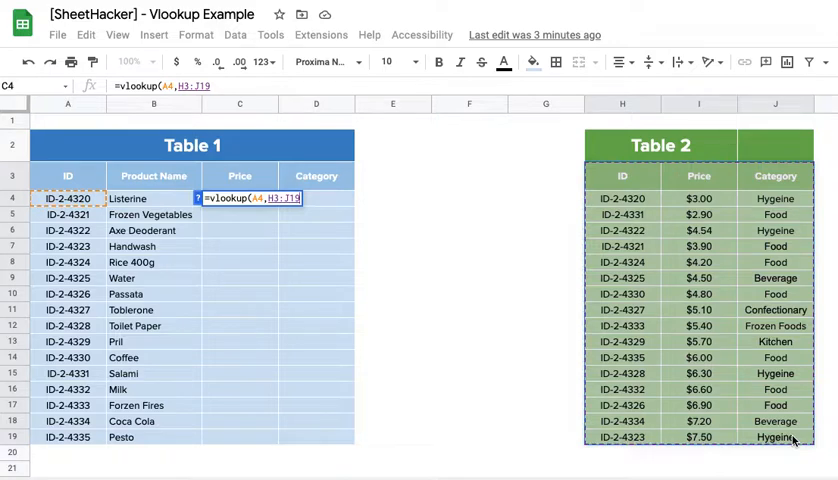
{"action": "type", "text": ","}
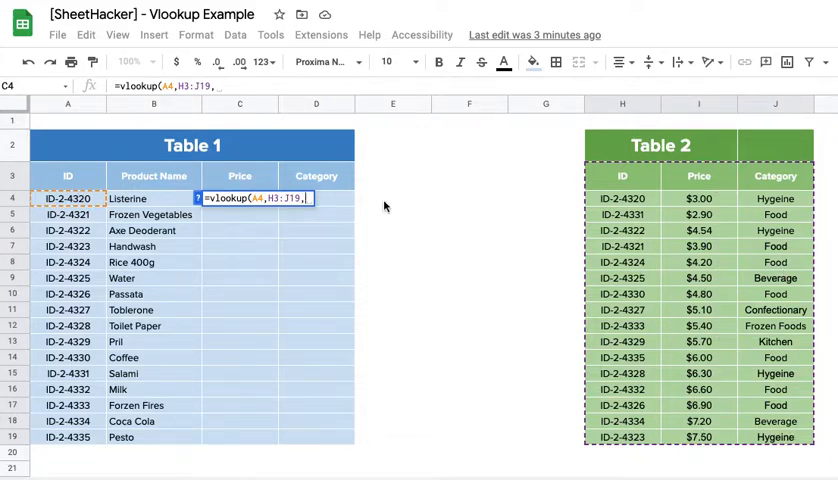
{"action": "type", "text": "2,"}
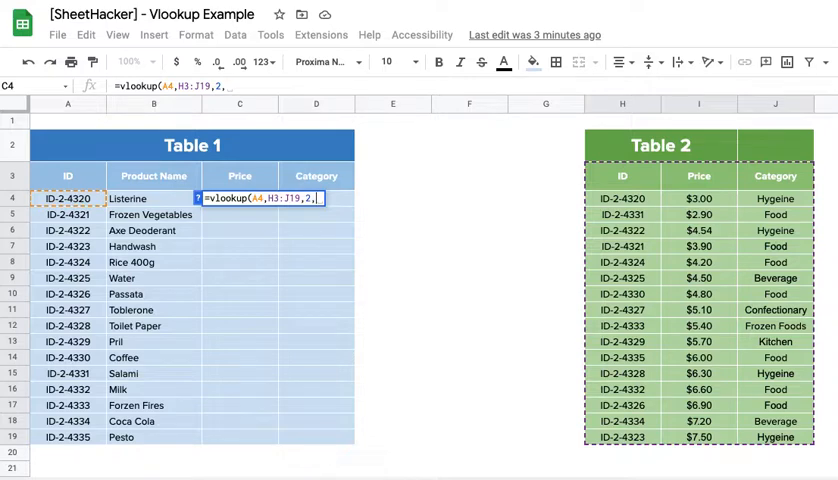
{"action": "type", "text": "FALSE"}
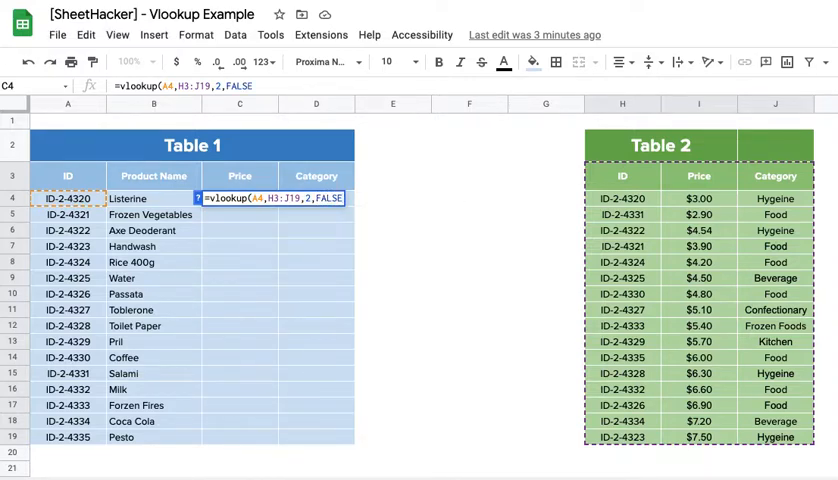
{"action": "key", "text": "Return"}
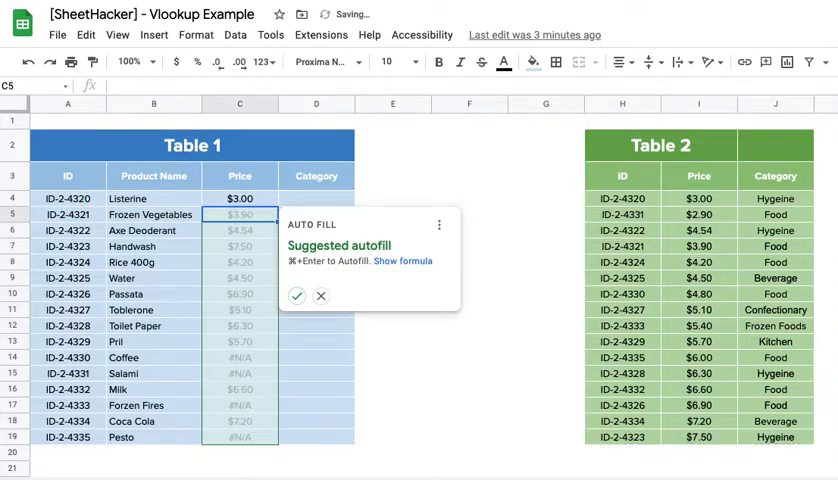
Dismiss the autofill suggestion and make the H3:J19 range in C4's VLOOKUP absolute with F4
{"action": "left_click", "coordinate": [321, 295]}
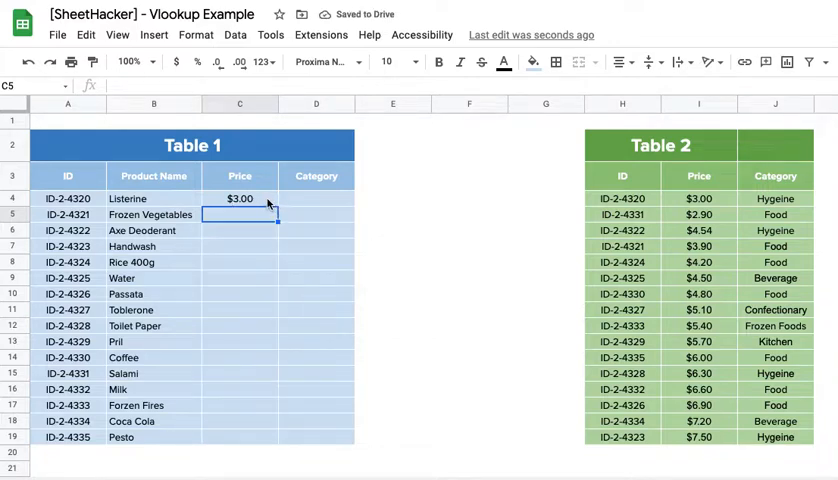
{"action": "left_click", "coordinate": [268, 201]}
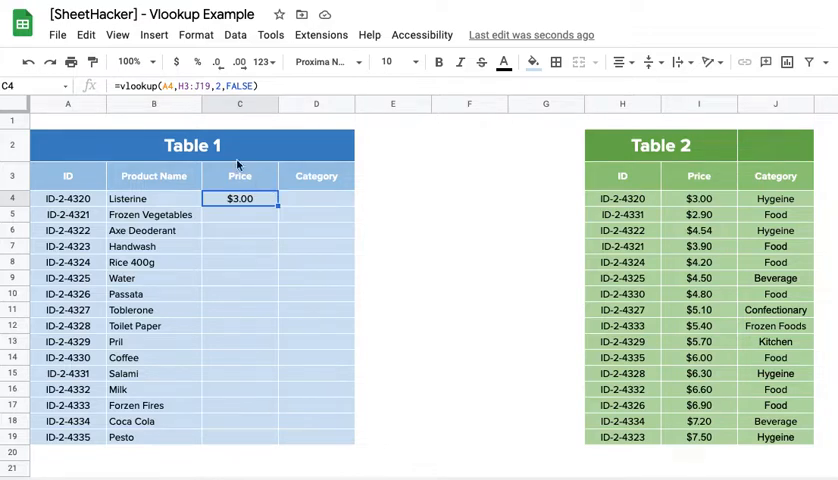
{"action": "left_click_drag", "start_coordinate": [179, 86], "coordinate": [210, 87]}
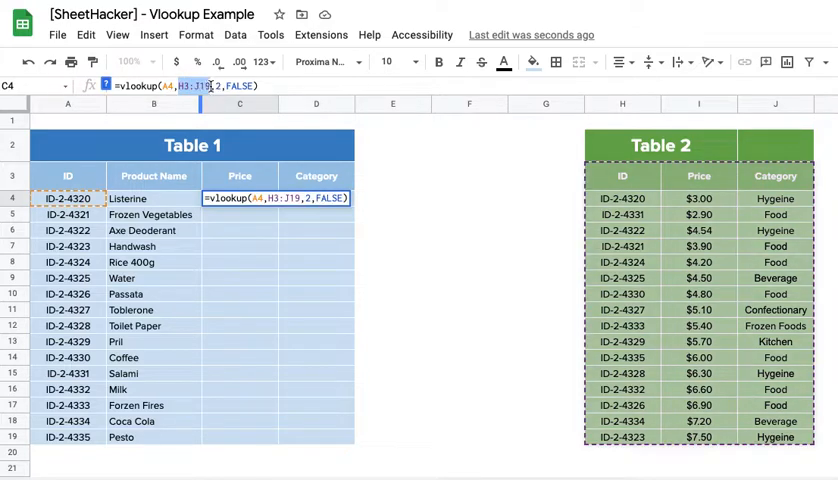
{"action": "key", "text": "F4"}
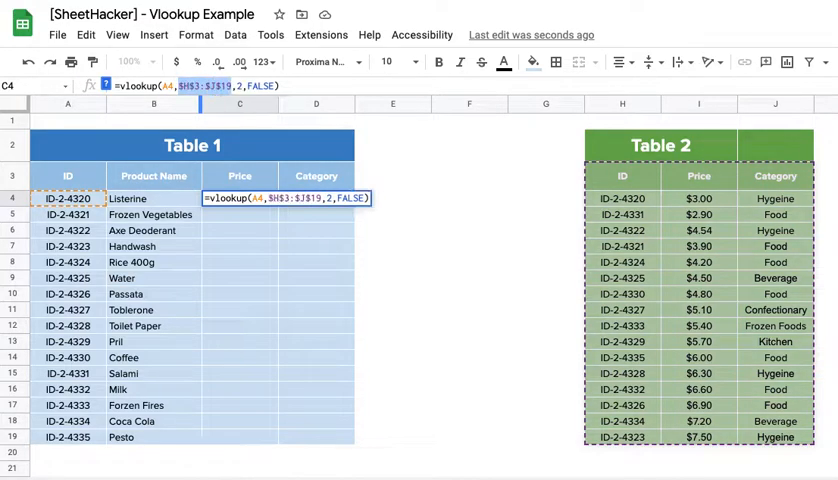
{"action": "left_click", "coordinate": [284, 85]}
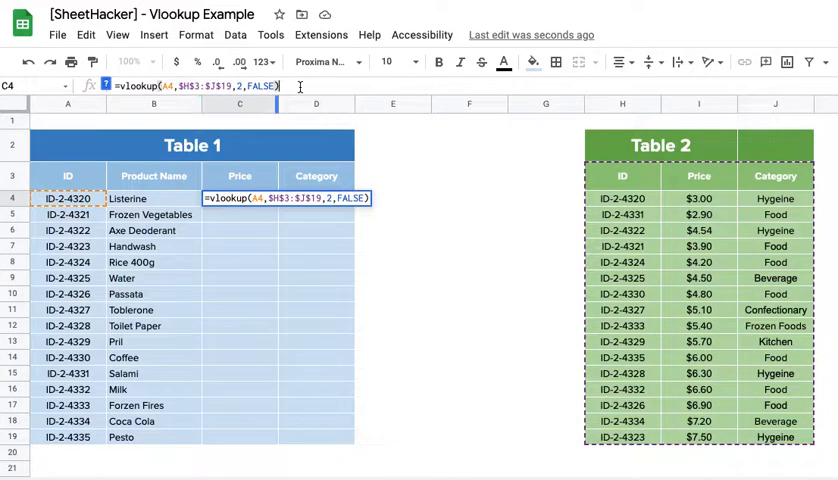
{"action": "key", "text": "Return"}
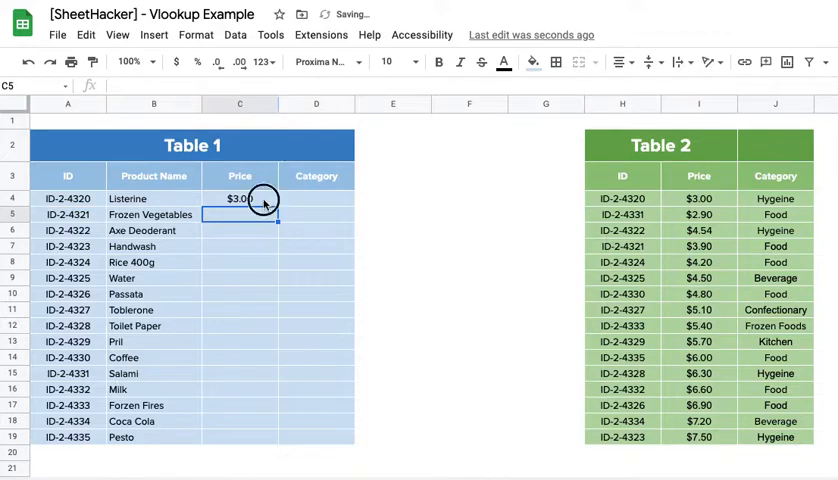
Fill the price lookup down to C19, inspect the copied formulas, then undo the fill
{"action": "left_click", "coordinate": [262, 202]}
{"action": "left_click_drag", "start_coordinate": [277, 205], "coordinate": [278, 432]}
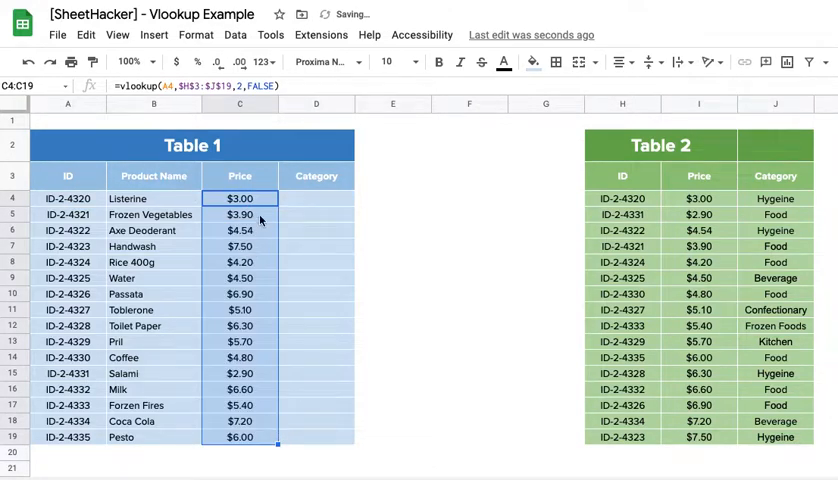
{"action": "left_click", "coordinate": [260, 219]}
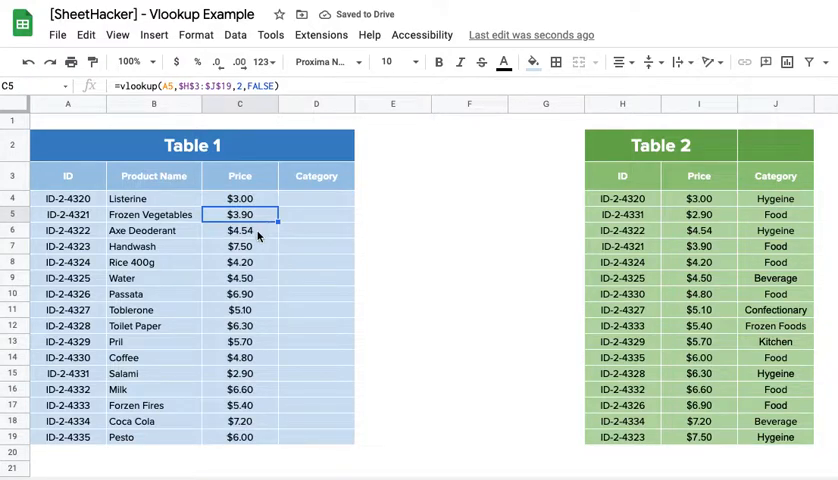
{"action": "left_click", "coordinate": [256, 278]}
{"action": "left_click", "coordinate": [257, 310]}
{"action": "left_click", "coordinate": [257, 373]}
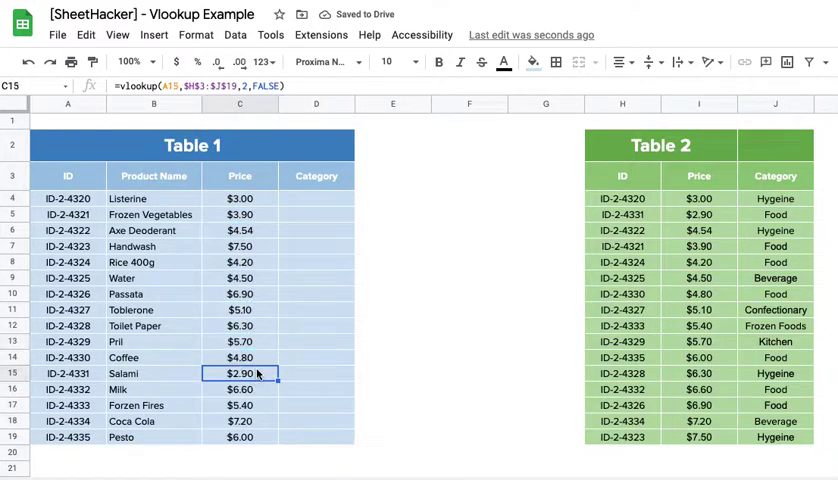
{"action": "left_click", "coordinate": [253, 421]}
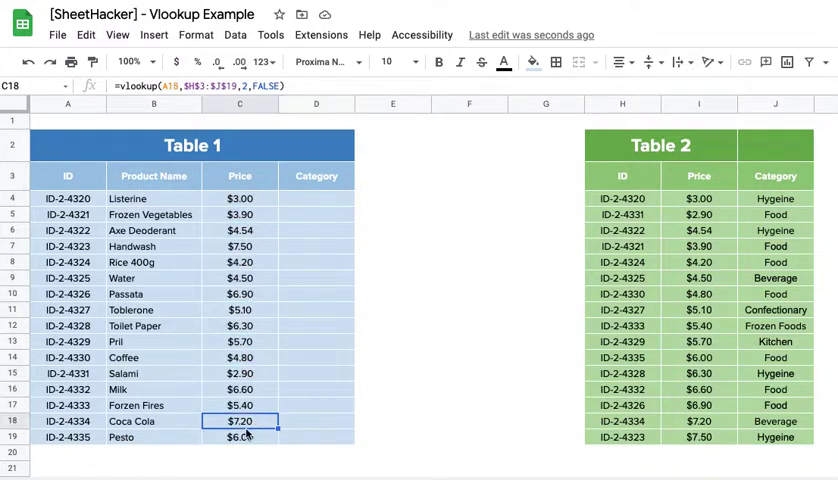
{"action": "key", "text": "ctrl+z"}
{"action": "left_click", "coordinate": [267, 213]}
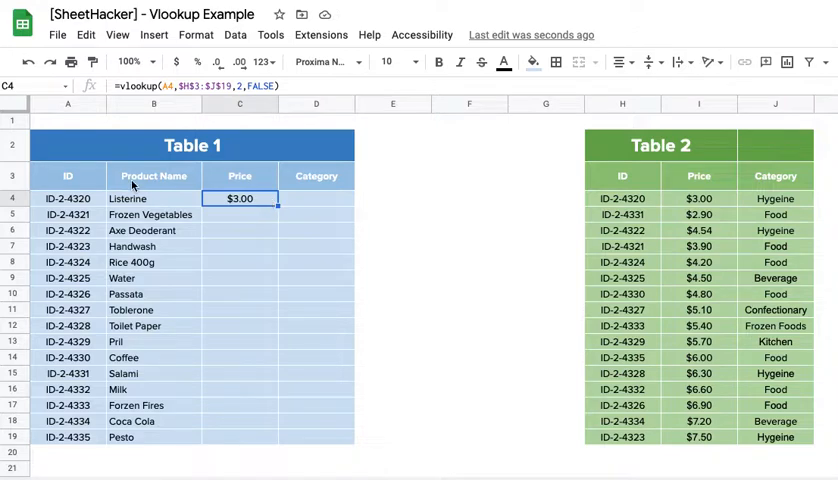
Wrap C4's lookup in ARRAYFORMULA over A4:A19 to fill all prices, then select C4:C19
{"action": "left_click", "coordinate": [117, 85]}
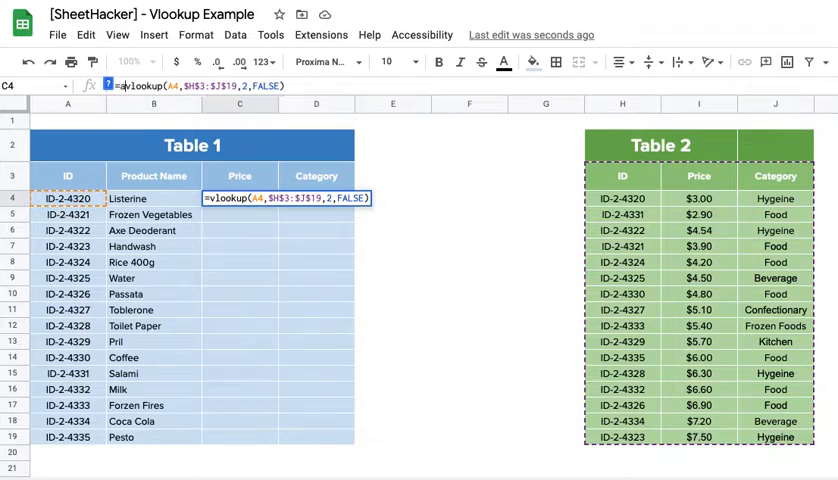
{"action": "type", "text": "arrayf"}
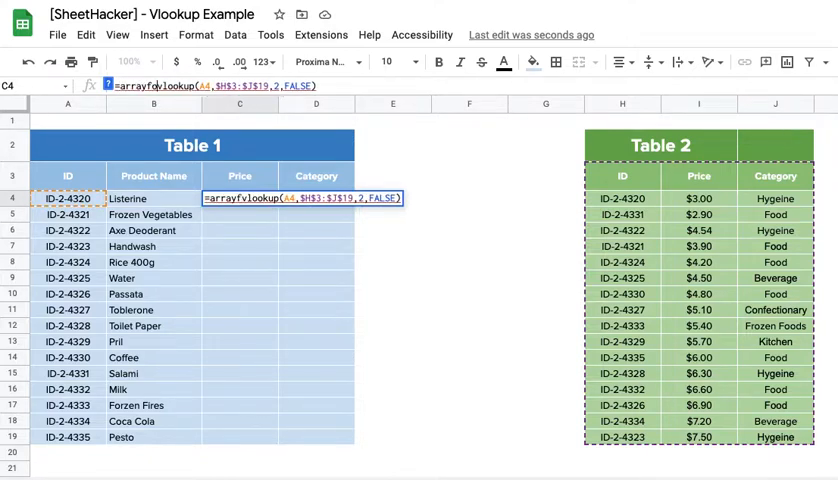
{"action": "type", "text": "ormula("}
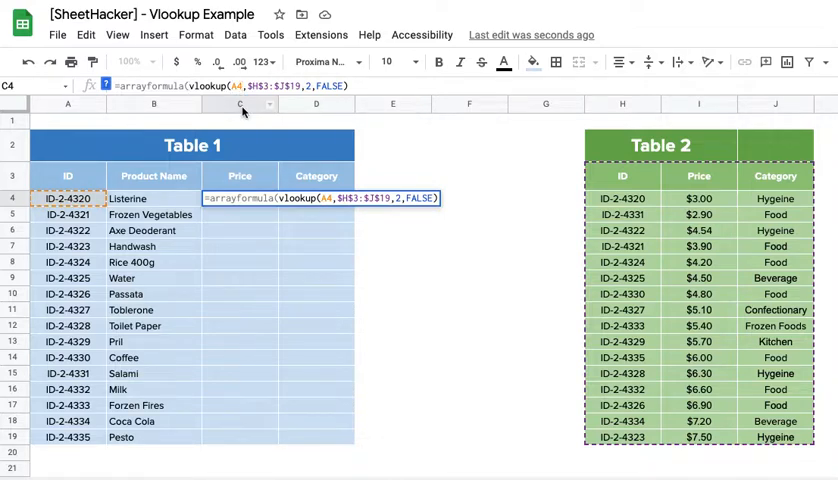
{"action": "type", "text": ":A19"}
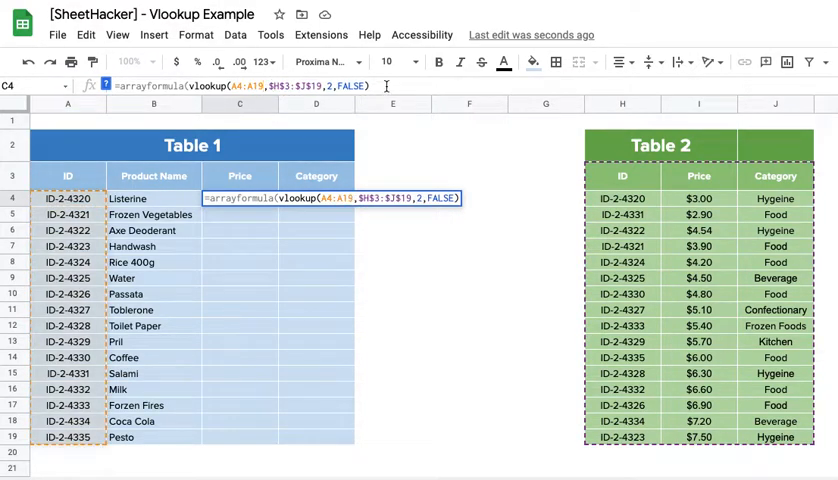
{"action": "key", "text": "Return"}
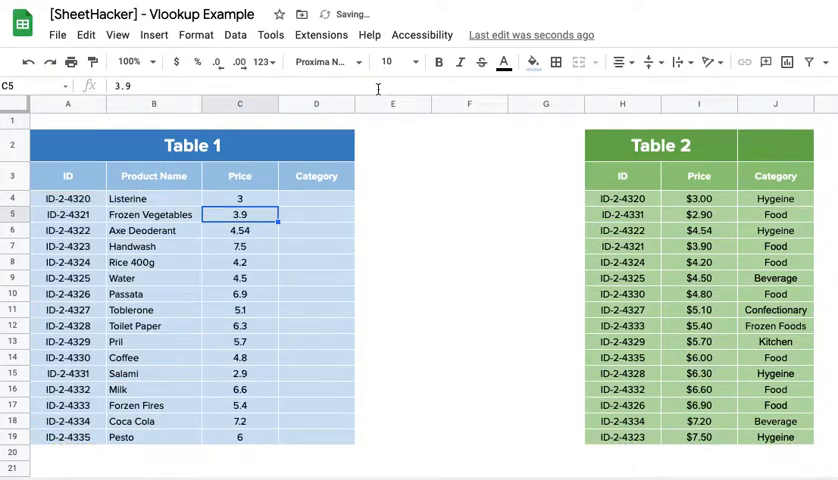
{"action": "left_click", "coordinate": [238, 198]}
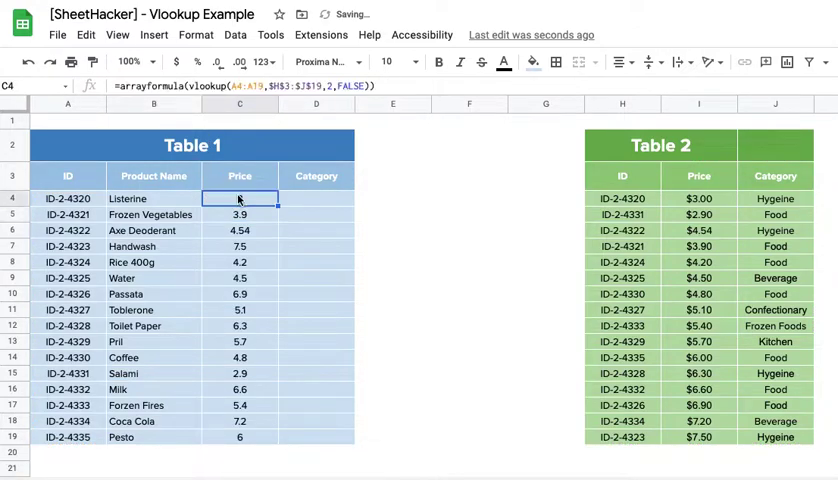
{"action": "left_click", "coordinate": [258, 440], "text": "shift"}
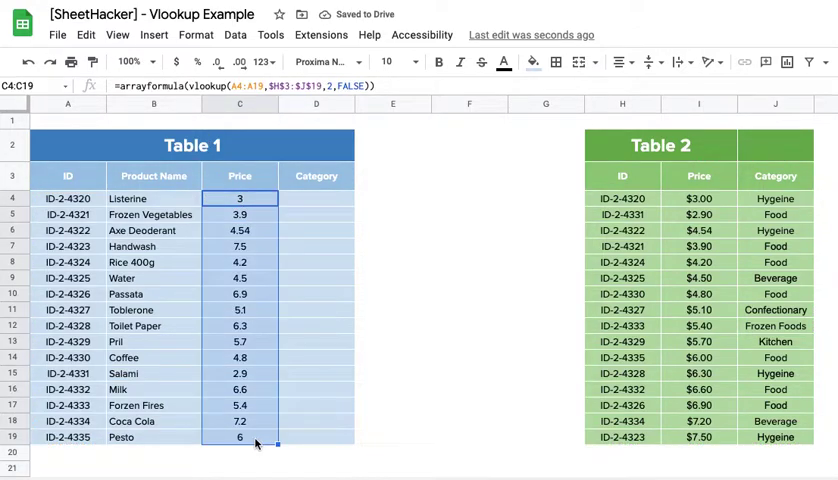
Format the Price values C4:C19 as US dollars and check results like $3.00 and $3.90
{"action": "left_click", "coordinate": [265, 62]}
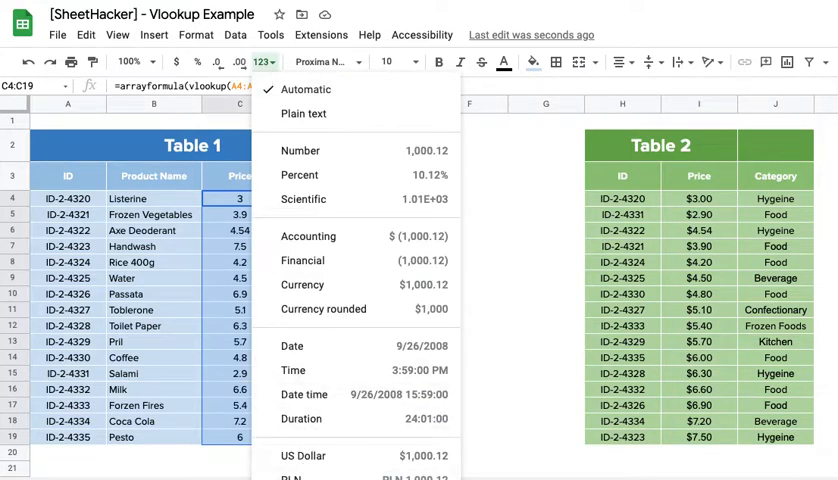
{"action": "left_click", "coordinate": [355, 458]}
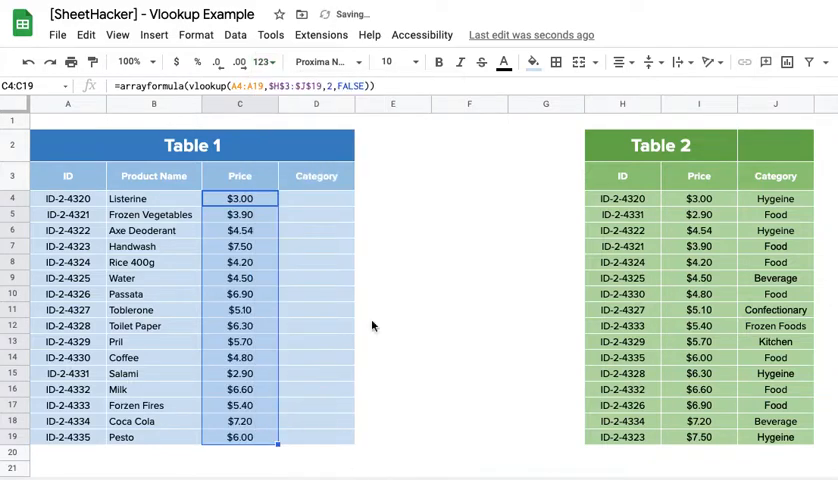
{"action": "left_click", "coordinate": [465, 279]}
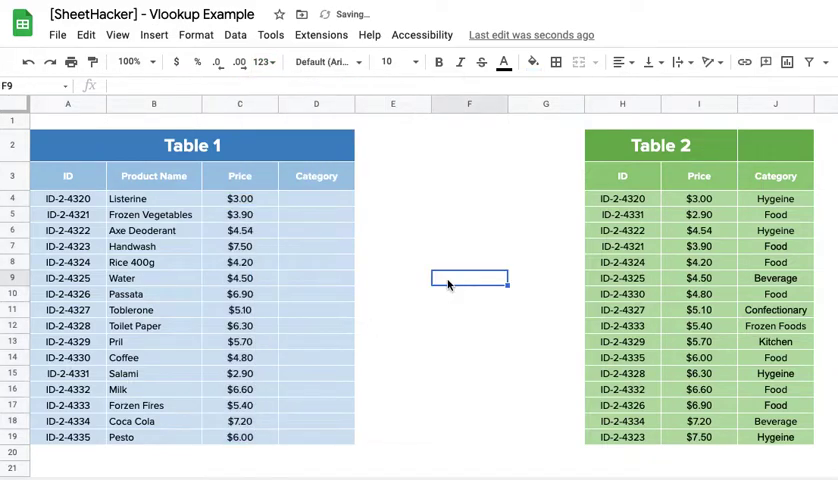
{"action": "left_click", "coordinate": [265, 201]}
{"action": "left_click", "coordinate": [261, 219]}
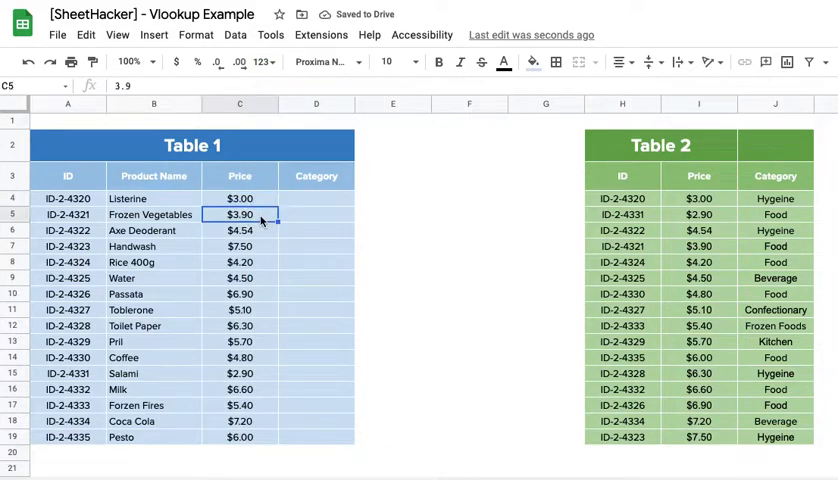
{"action": "key", "text": "Down"}
{"action": "key", "text": "Down"}
{"action": "key", "text": "Down"}
{"action": "key", "text": "Down"}
{"action": "key", "text": "Down"}
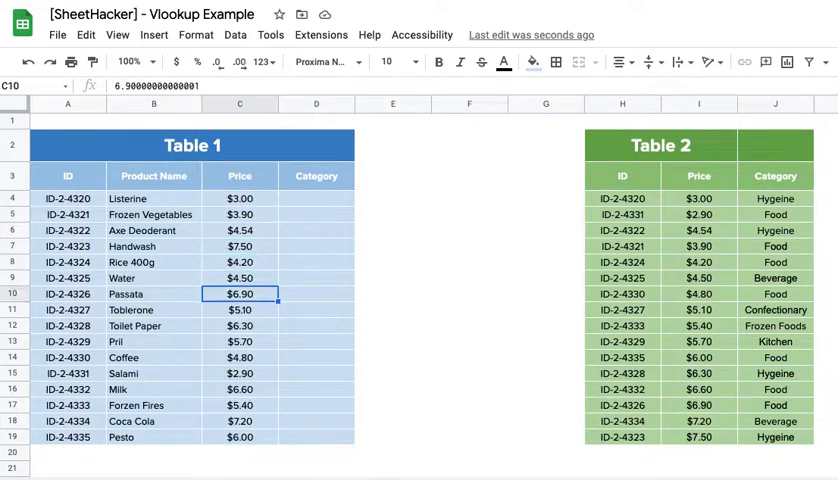
{"action": "key", "text": "Down"}
{"action": "key", "text": "Down"}
{"action": "key", "text": "Down"}
{"action": "key", "text": "Down"}
{"action": "key", "text": "Down"}
{"action": "key", "text": "Down"}
{"action": "key", "text": "Down"}
{"action": "key", "text": "Down"}
{"action": "key", "text": "Down"}
{"action": "left_click", "coordinate": [257, 201]}
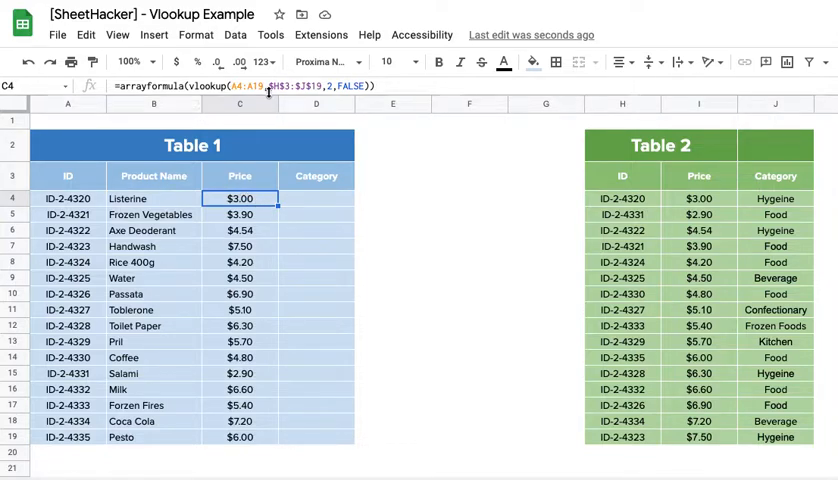
Review C4's existing array formula and delete it to start over
{"action": "left_click", "coordinate": [184, 87]}
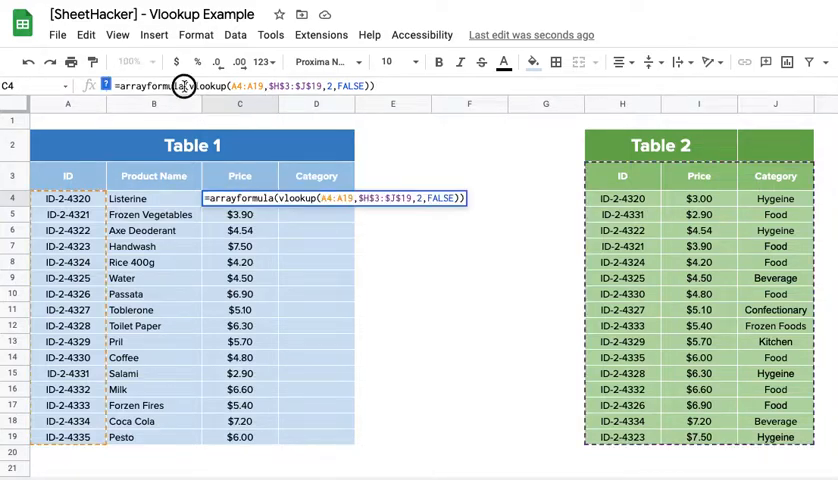
{"action": "left_click_drag", "start_coordinate": [184, 87], "coordinate": [121, 87]}
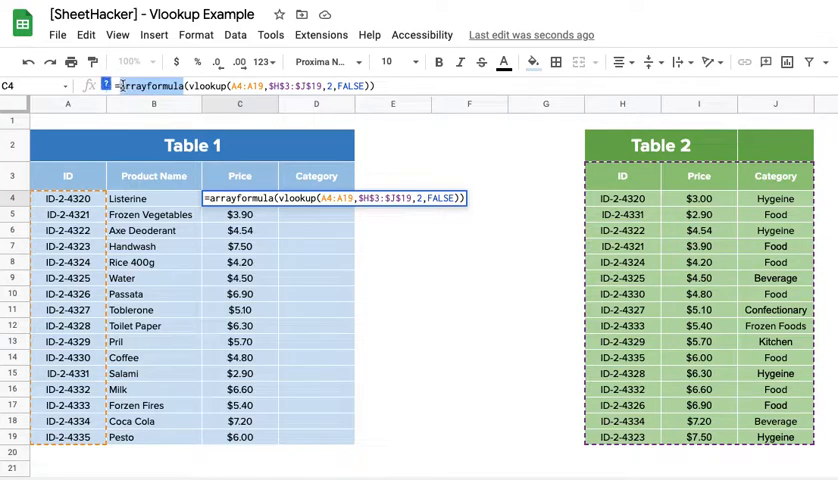
{"action": "left_click_drag", "start_coordinate": [230, 87], "coordinate": [264, 87]}
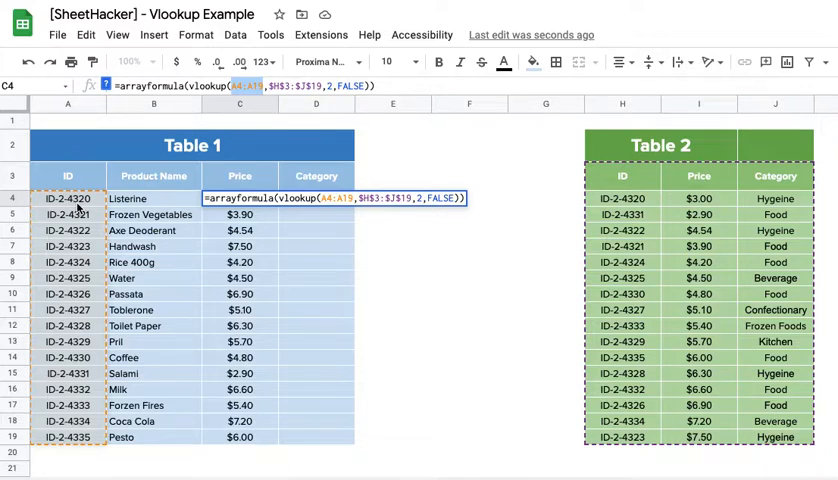
{"action": "key", "text": "Right"}
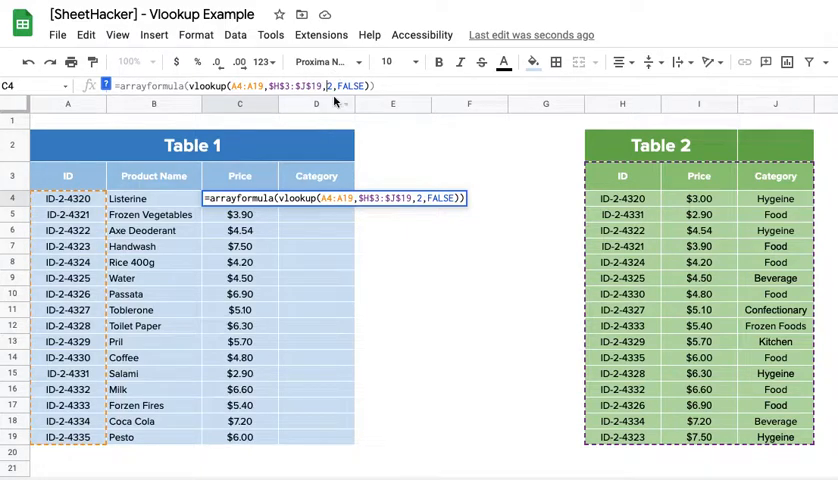
{"action": "left_click_drag", "start_coordinate": [381, 86], "coordinate": [112, 89]}
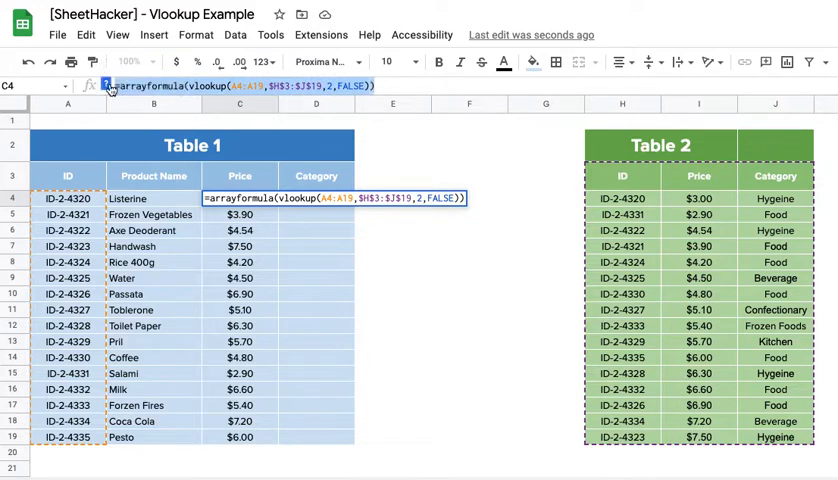
{"action": "key", "text": "BackSpace"}
{"action": "type", "text": "="}
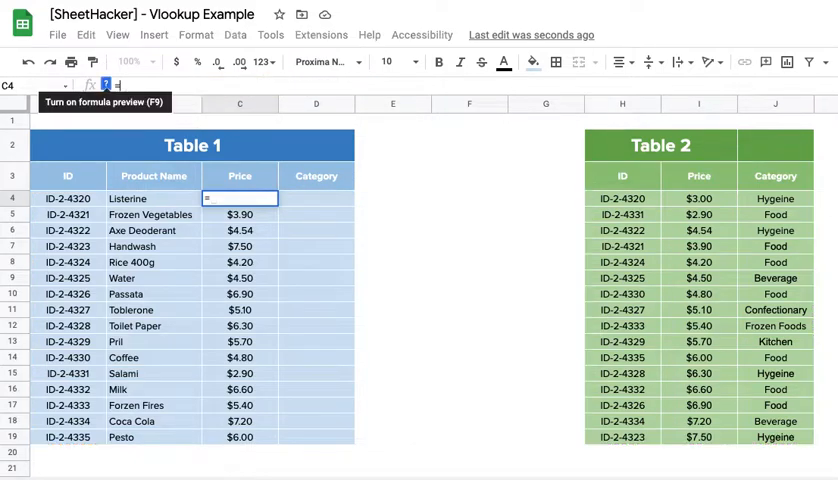
{"action": "type", "text": "ar"}
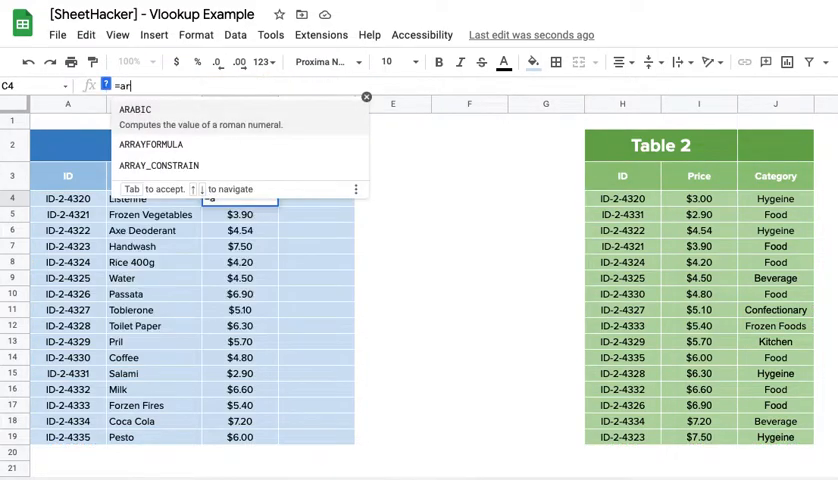
{"action": "type", "text": "rayformula("}
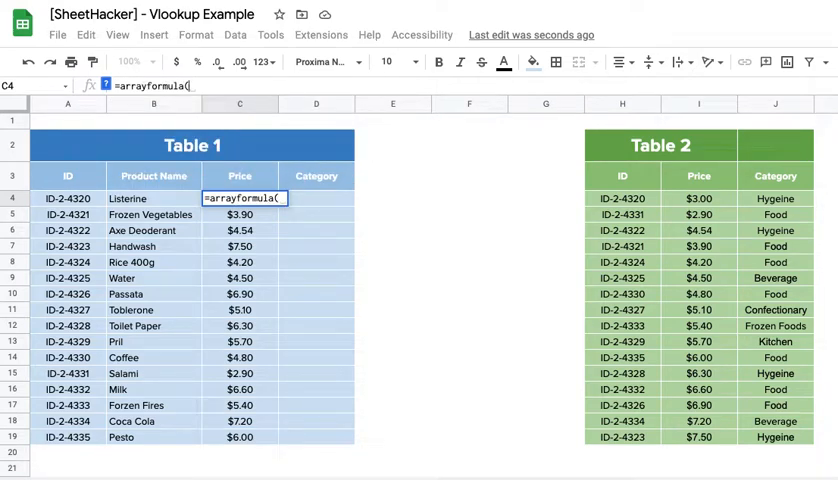
{"action": "type", "text": "vlookup("}
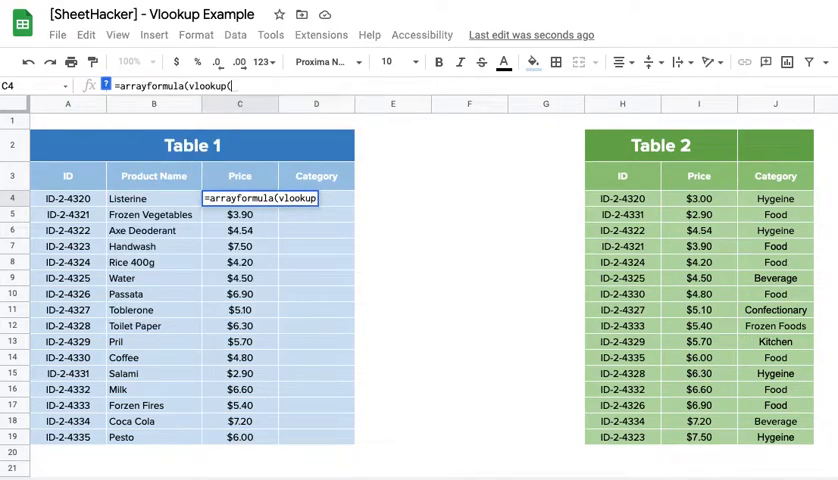
Enter =arrayformula(vlookup(A4,H3:J19,{2,3},0)) returning Price $3.00 and Category Hygeine for Listerine
{"action": "left_click", "coordinate": [55, 200]}
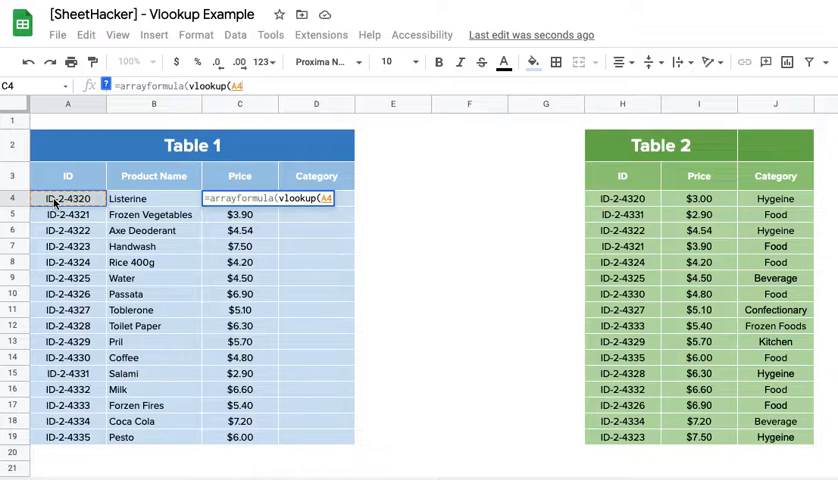
{"action": "type", "text": ","}
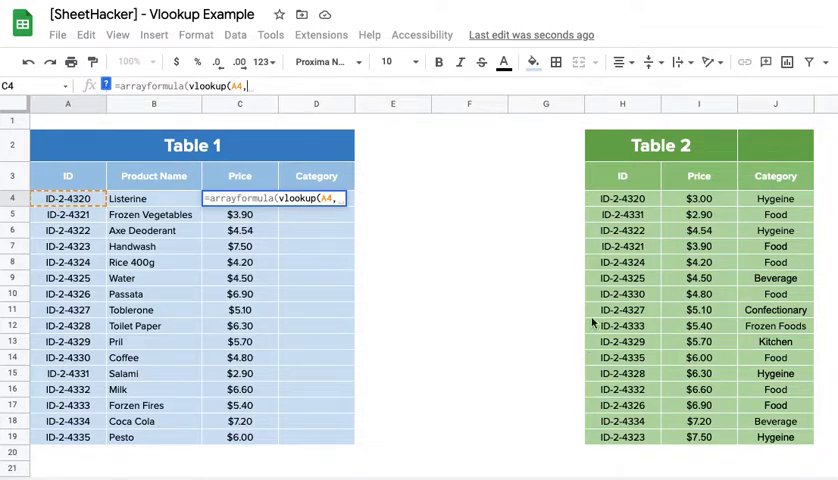
{"action": "left_click_drag", "start_coordinate": [620, 176], "coordinate": [792, 441]}
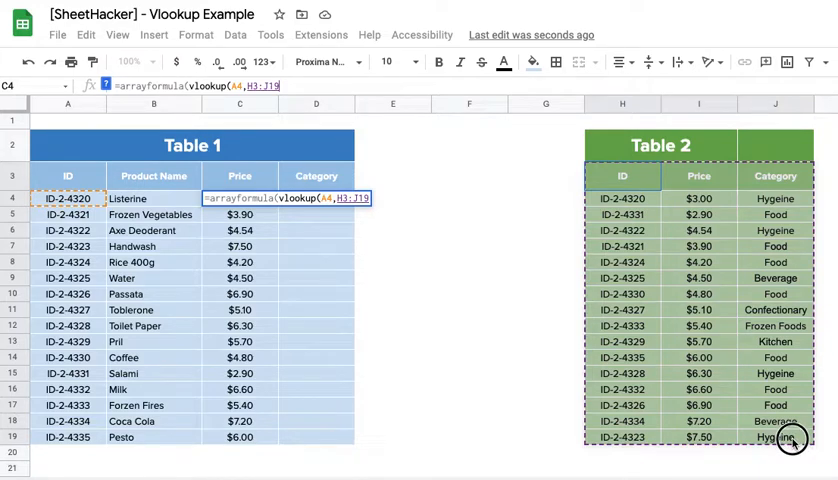
{"action": "type", "text": ","}
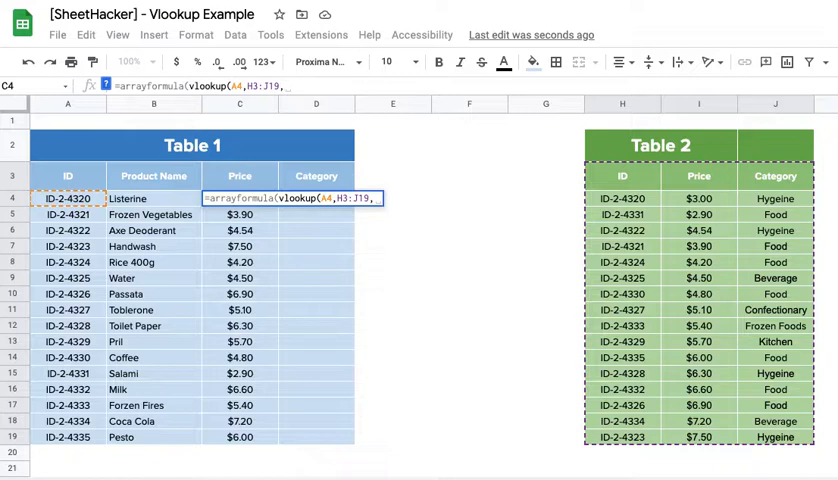
{"action": "type", "text": "{"}
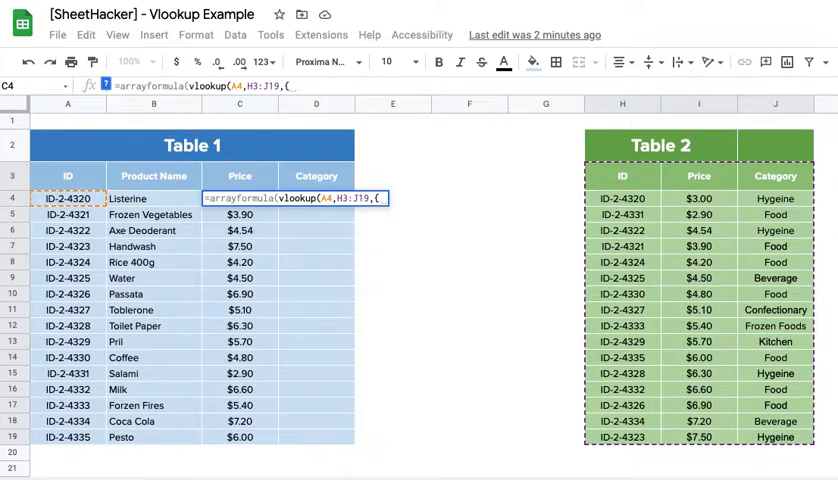
{"action": "type", "text": "2,"}
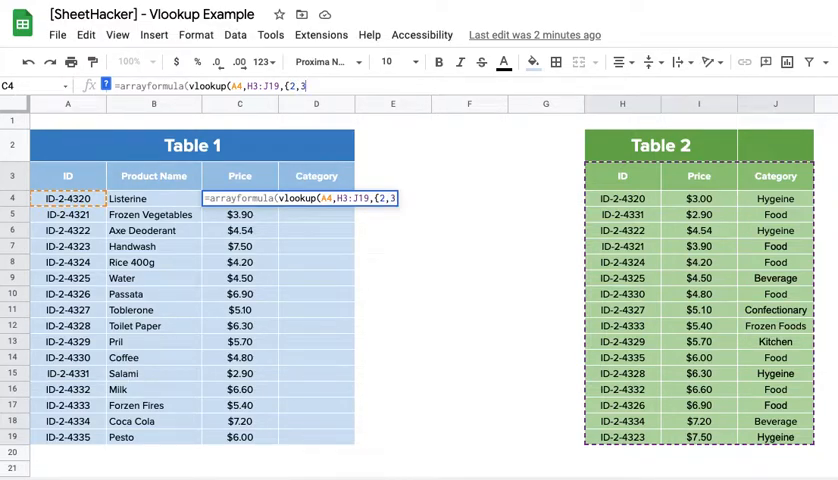
{"action": "type", "text": "3})"}
{"action": "type", "text": ","}
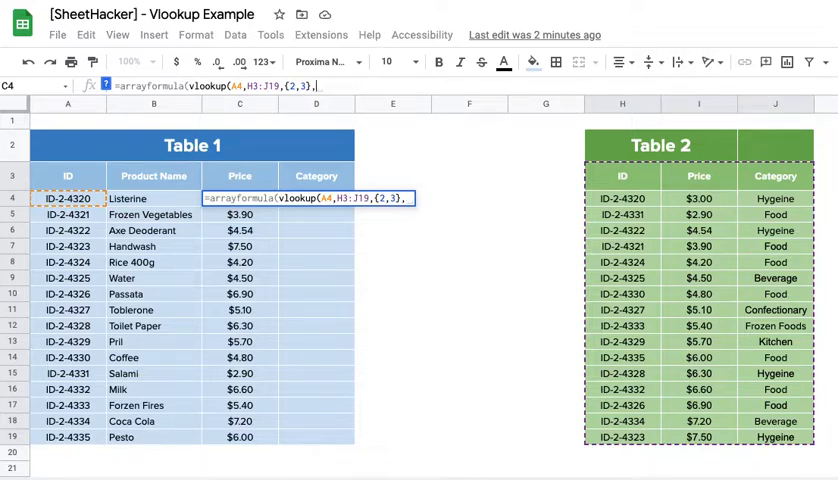
{"action": "type", "text": "0"}
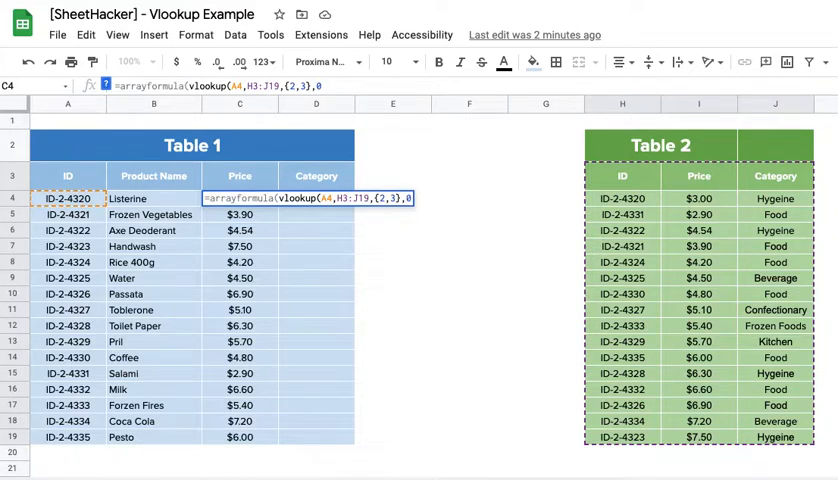
{"action": "key", "text": "Return"}
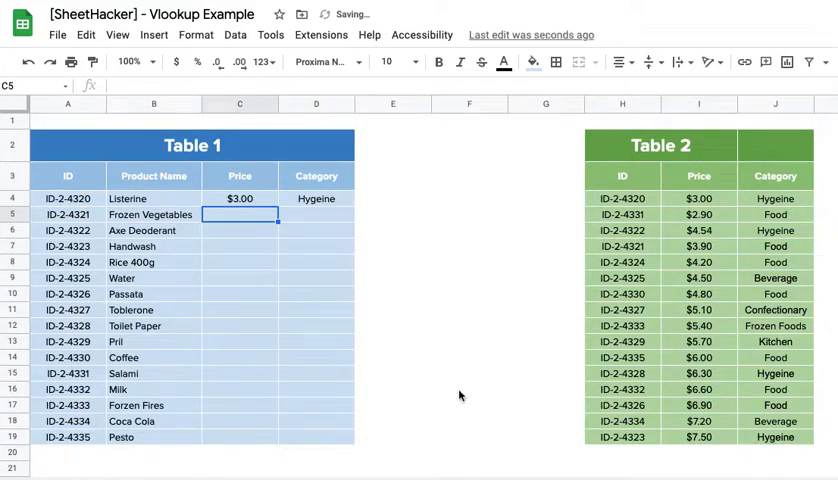
Extend C4's lookup key from A4 to A4:A19 and close the ARRAYFORMULA bracket
{"action": "left_click", "coordinate": [248, 198]}
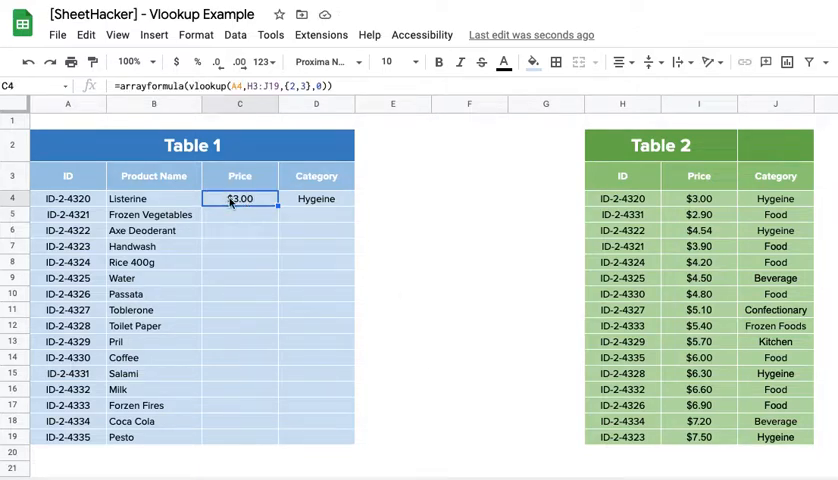
{"action": "left_click", "coordinate": [282, 87]}
{"action": "left_click_drag", "start_coordinate": [285, 87], "coordinate": [310, 87]}
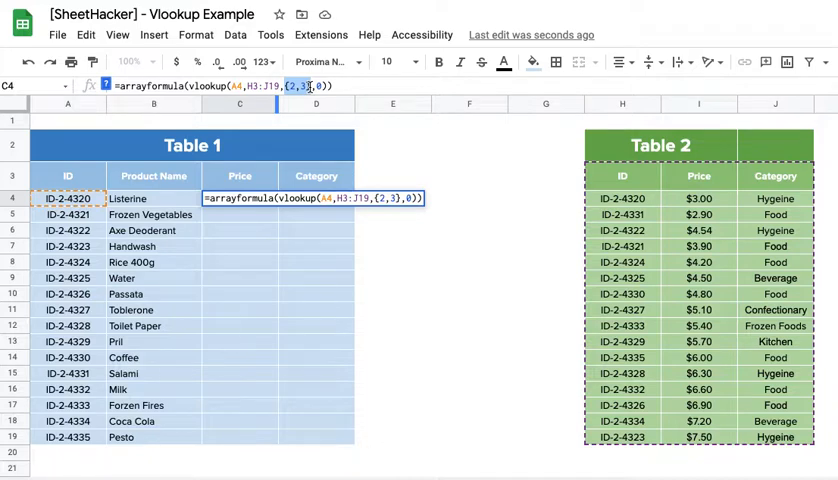
{"action": "left_click", "coordinate": [238, 86]}
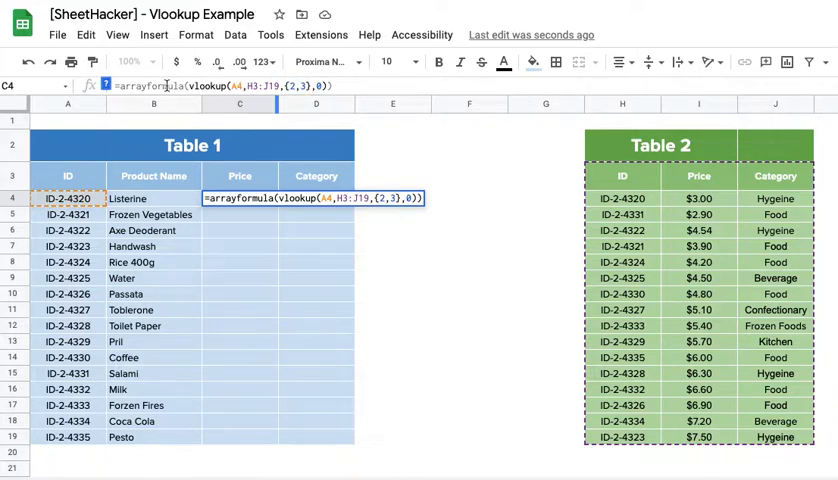
{"action": "left_click_drag", "start_coordinate": [241, 86], "coordinate": [229, 86]}
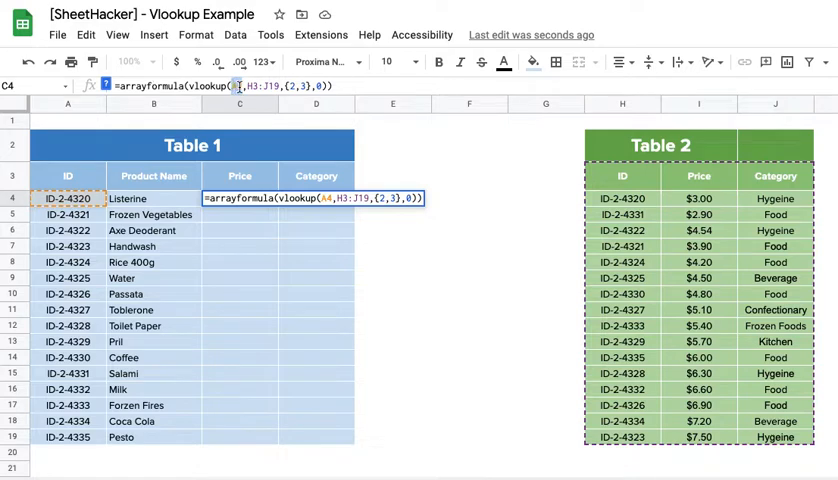
{"action": "left_click", "coordinate": [241, 86]}
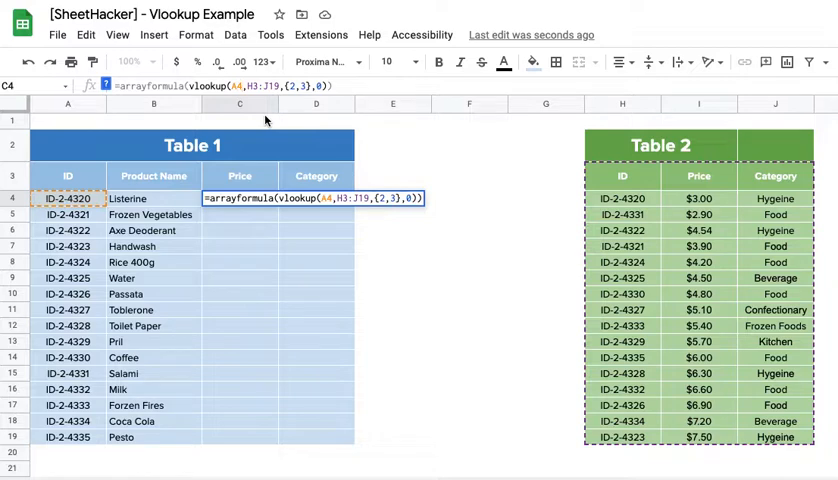
{"action": "type", "text": ":"}
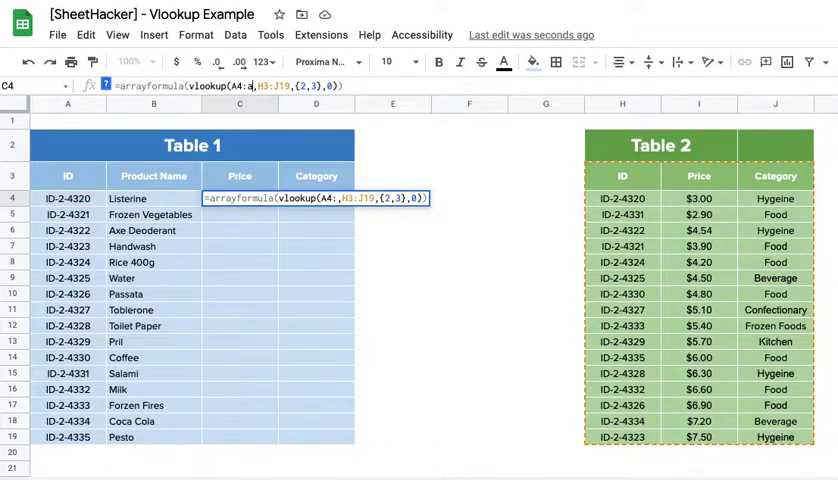
{"action": "type", "text": "a19"}
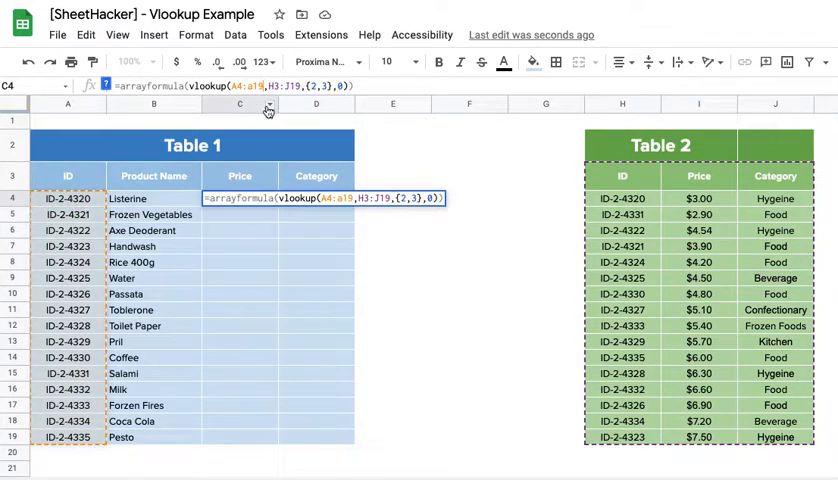
{"action": "left_click", "coordinate": [357, 87]}
{"action": "type", "text": ")"}
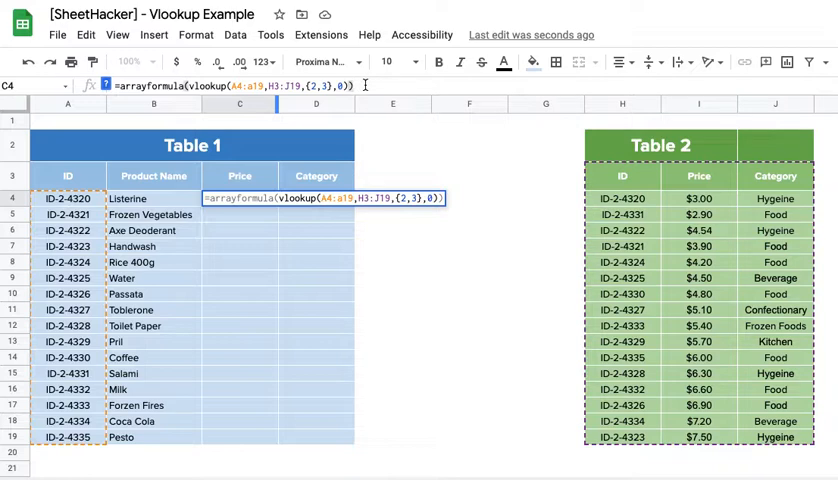
Commit the array lookup and step through every filled Price and Category cell to verify them
{"action": "key", "text": "Return"}
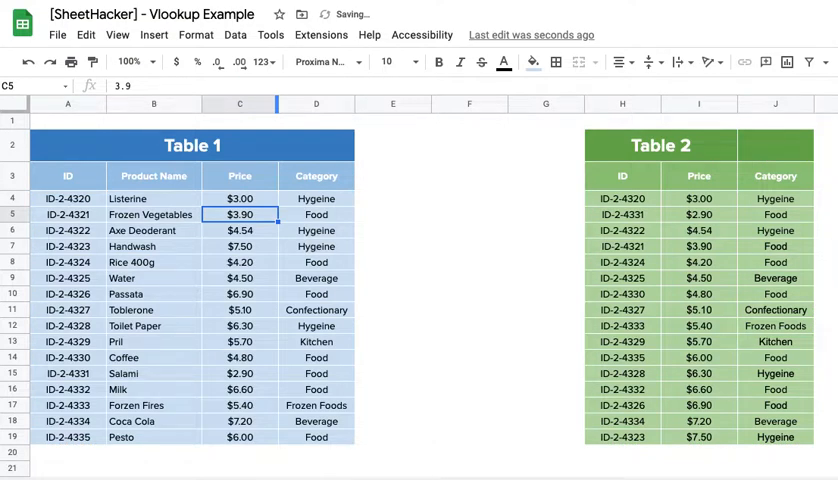
{"action": "left_click", "coordinate": [238, 199]}
{"action": "key", "text": "Right"}
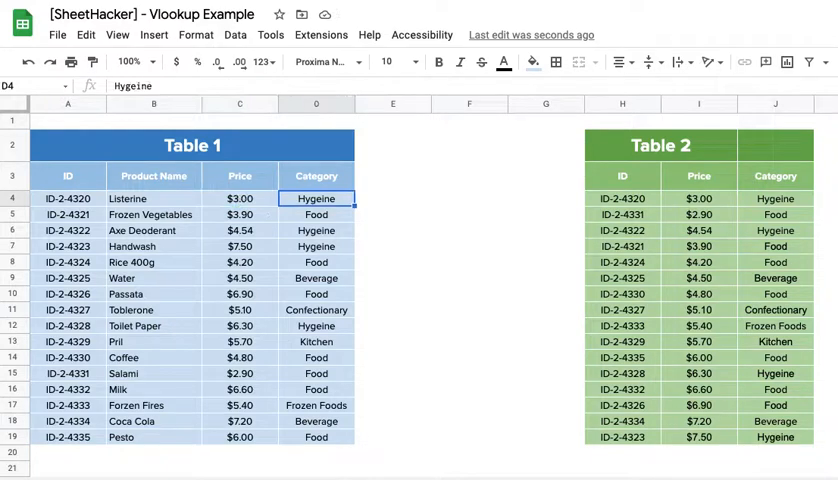
{"action": "key", "text": "Down"}
{"action": "key", "text": "Down"}
{"action": "key", "text": "Down"}
{"action": "key", "text": "Left"}
{"action": "key", "text": "Down"}
{"action": "key", "text": "Down"}
{"action": "key", "text": "Down"}
{"action": "key", "text": "Down"}
{"action": "key", "text": "Down"}
{"action": "key", "text": "Down"}
{"action": "key", "text": "Down"}
{"action": "key", "text": "Right"}
{"action": "key", "text": "Right"}
{"action": "key", "text": "Left"}
{"action": "key", "text": "Down"}
{"action": "key", "text": "Left"}
{"action": "key", "text": "Down"}
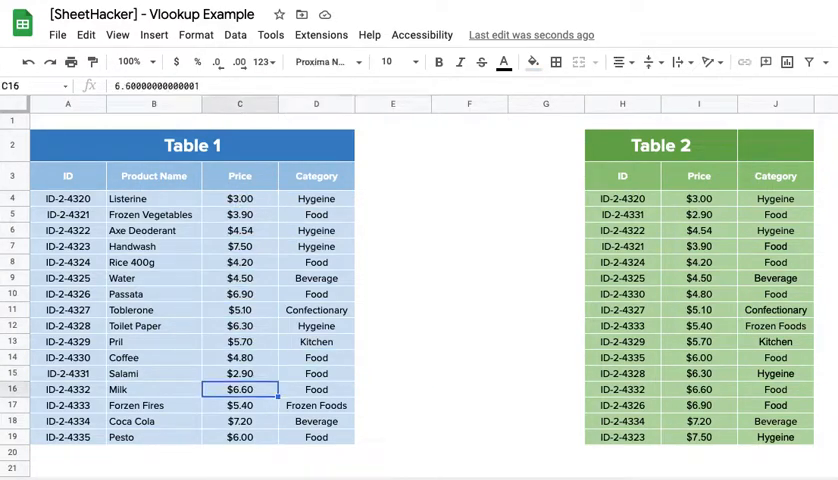
{"action": "key", "text": "Left"}
{"action": "key", "text": "Right"}
{"action": "key", "text": "Down"}
{"action": "key", "text": "Right"}
{"action": "key", "text": "Right"}
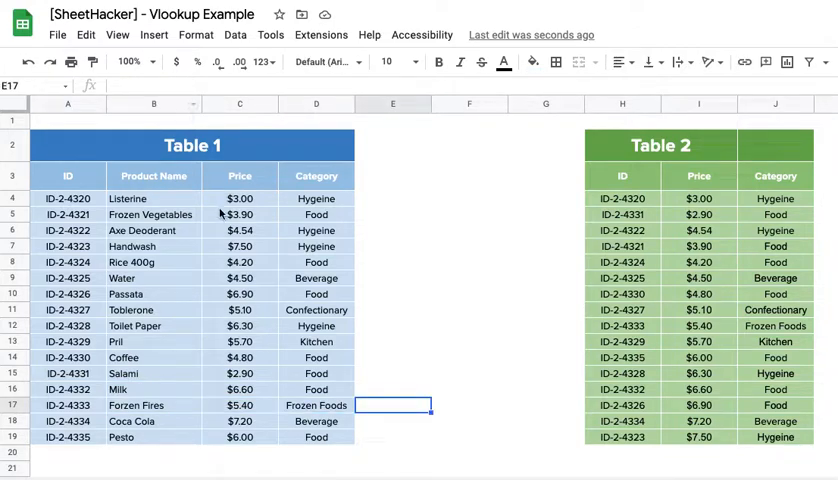
{"action": "left_click", "coordinate": [234, 199]}
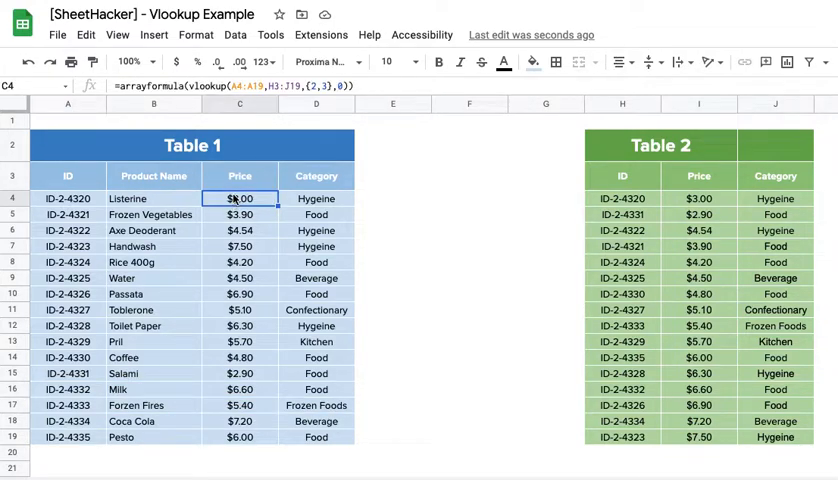
{"action": "left_click", "coordinate": [249, 183]}
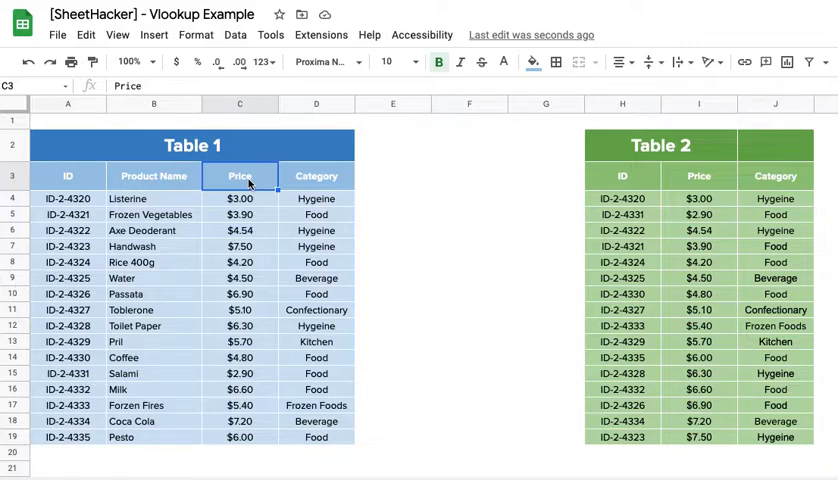
Rename header C3 to Category and D3 to Price
{"action": "double_click", "coordinate": [246, 182]}
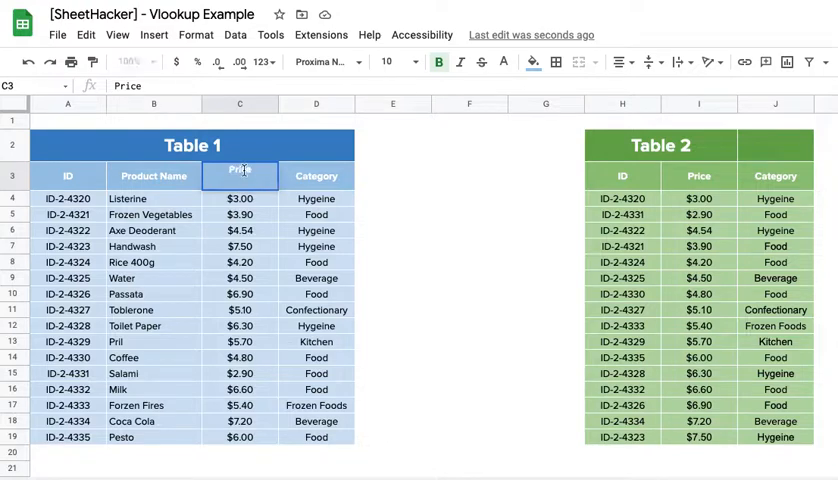
{"action": "key", "text": "BackSpace"}
{"action": "key", "text": "BackSpace"}
{"action": "key", "text": "BackSpace"}
{"action": "type", "text": "Category"}
{"action": "left_click", "coordinate": [320, 176]}
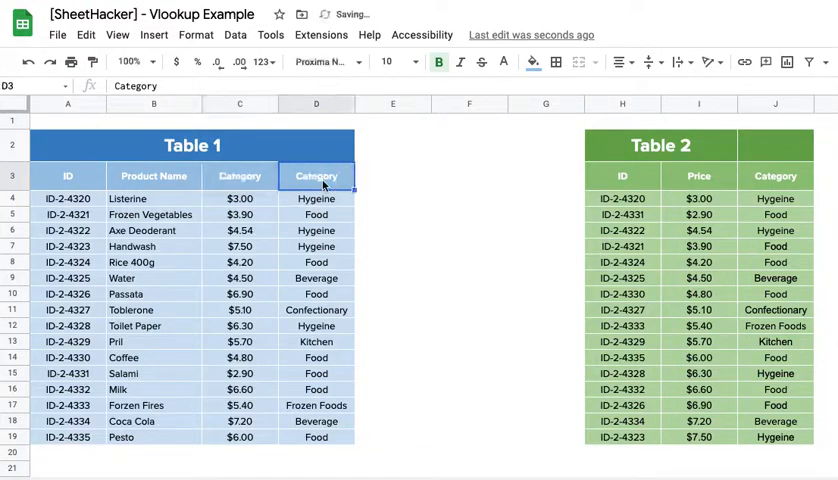
{"action": "double_click", "coordinate": [326, 172]}
{"action": "key", "text": "BackSpace"}
{"action": "key", "text": "BackSpace"}
{"action": "key", "text": "BackSpace"}
{"action": "type", "text": "Price"}
Change C4's lookup column list to {3,2} so Category fills before Price for every product
{"action": "double_click", "coordinate": [250, 200]}
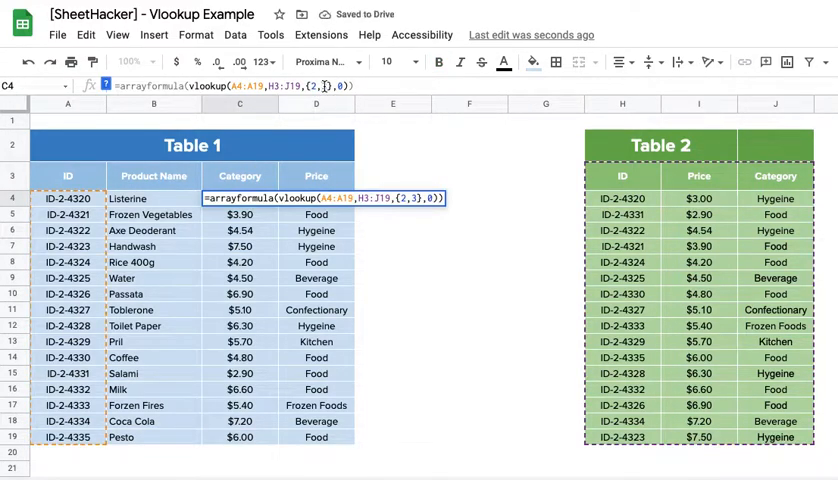
{"action": "key", "text": "BackSpace"}
{"action": "key", "text": "BackSpace"}
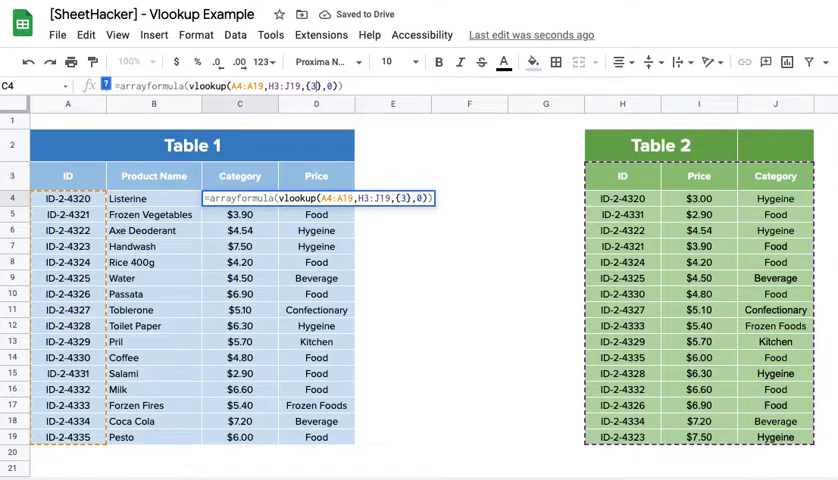
{"action": "type", "text": ",2"}
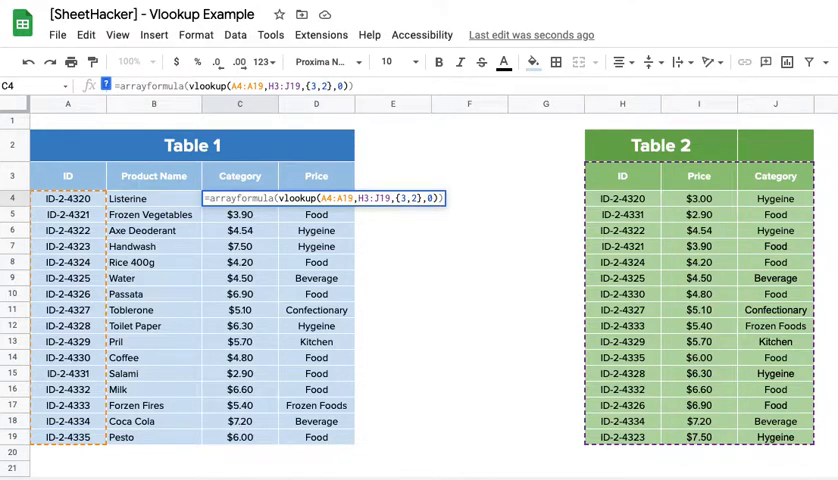
{"action": "key", "text": "Return"}
{"action": "left_click", "coordinate": [259, 179]}
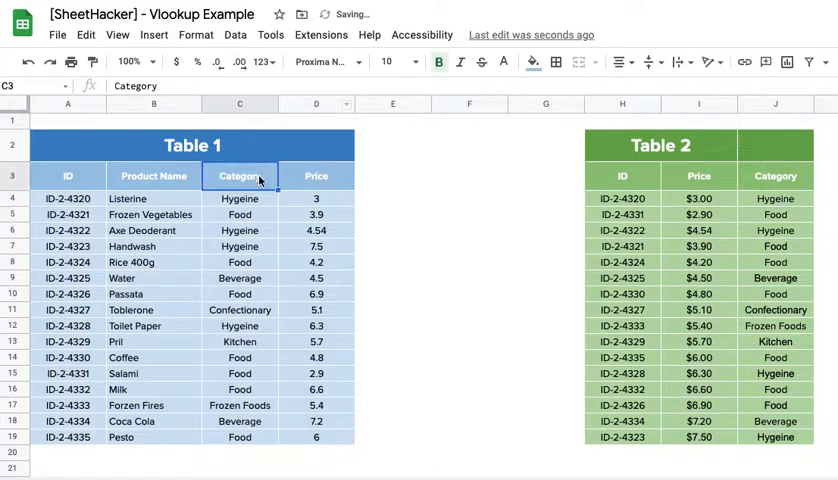
{"action": "left_click", "coordinate": [257, 452], "text": "shift"}
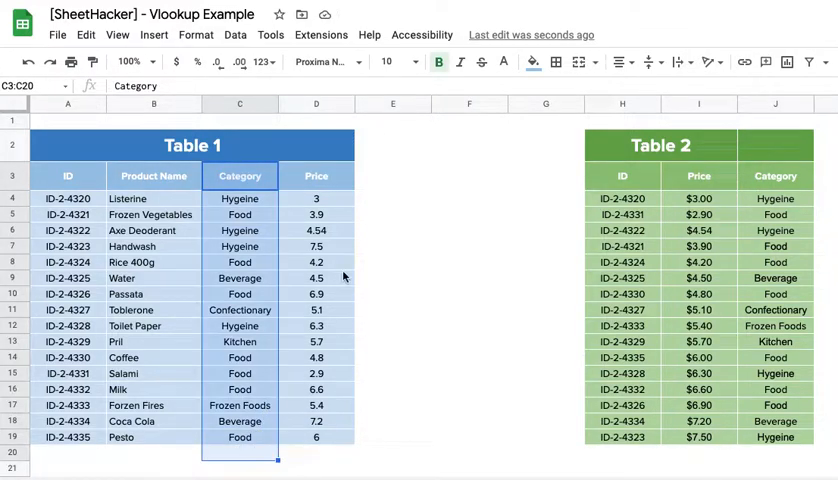
{"action": "left_click", "coordinate": [328, 213]}
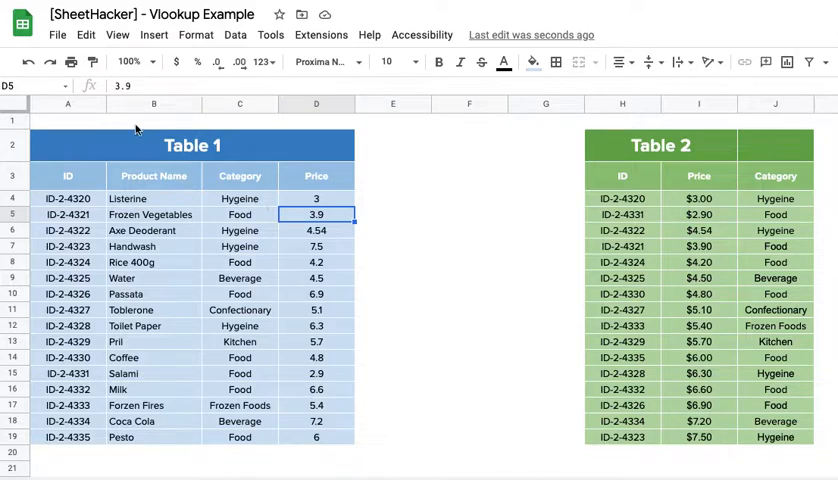
{"action": "left_click", "coordinate": [210, 198]}
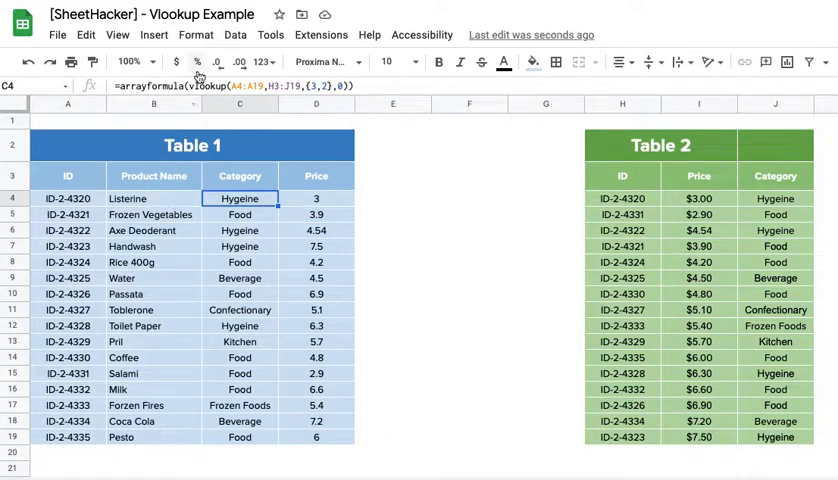
{"action": "left_click", "coordinate": [211, 85]}
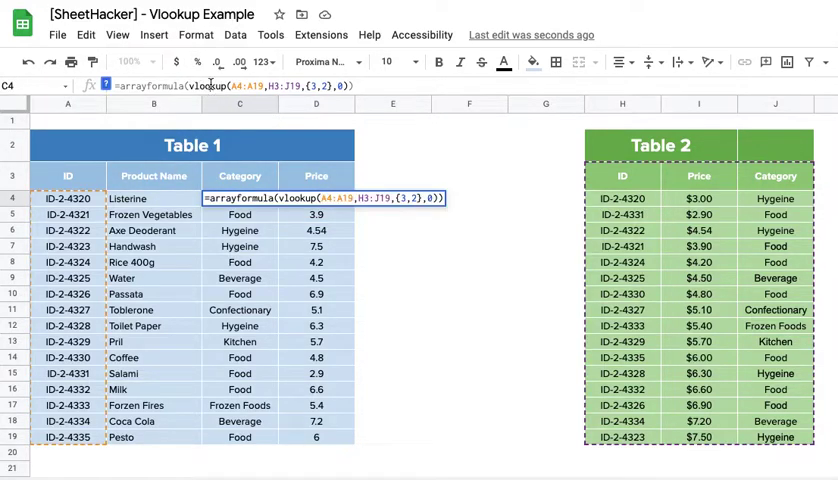
{"action": "left_click", "coordinate": [106, 86]}
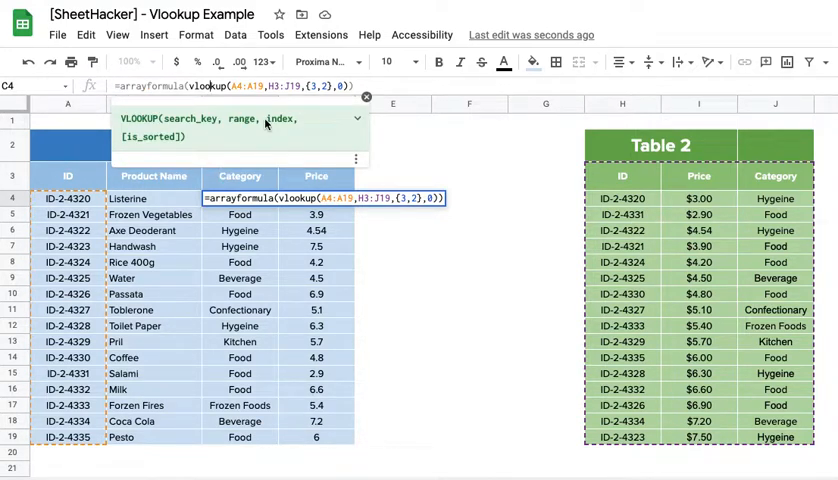
{"action": "left_click", "coordinate": [367, 99]}
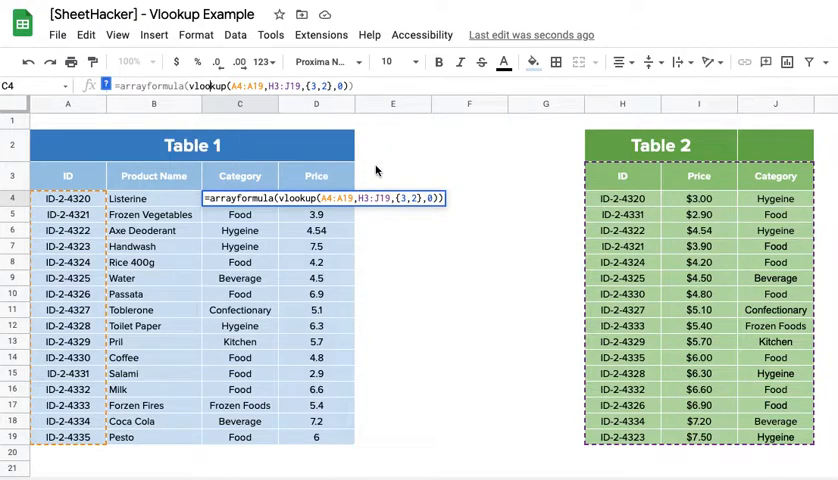
{"action": "left_click", "coordinate": [413, 161]}
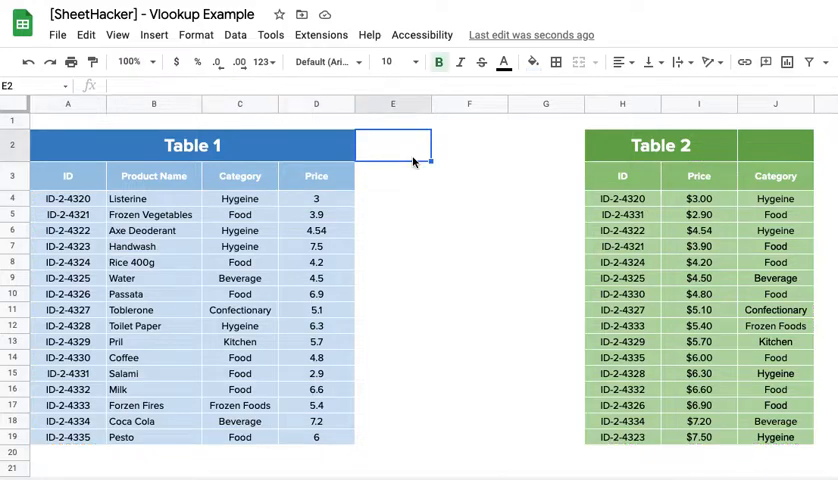